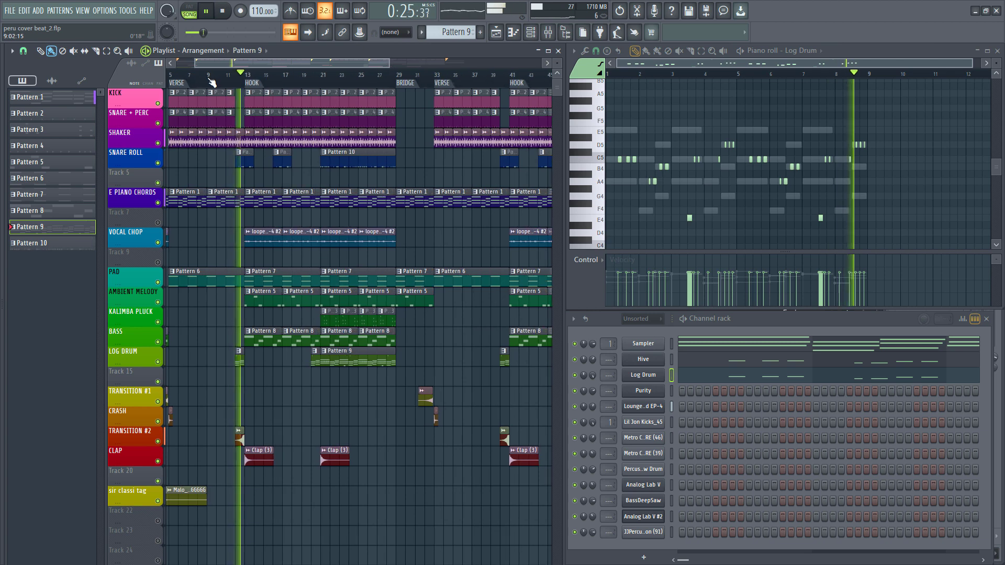
Play through the full playlist arrangement with all sections in view, and stop playback.
{"action": "scroll", "coordinate": [211, 80], "scroll_direction": "down", "scroll_amount": 2}
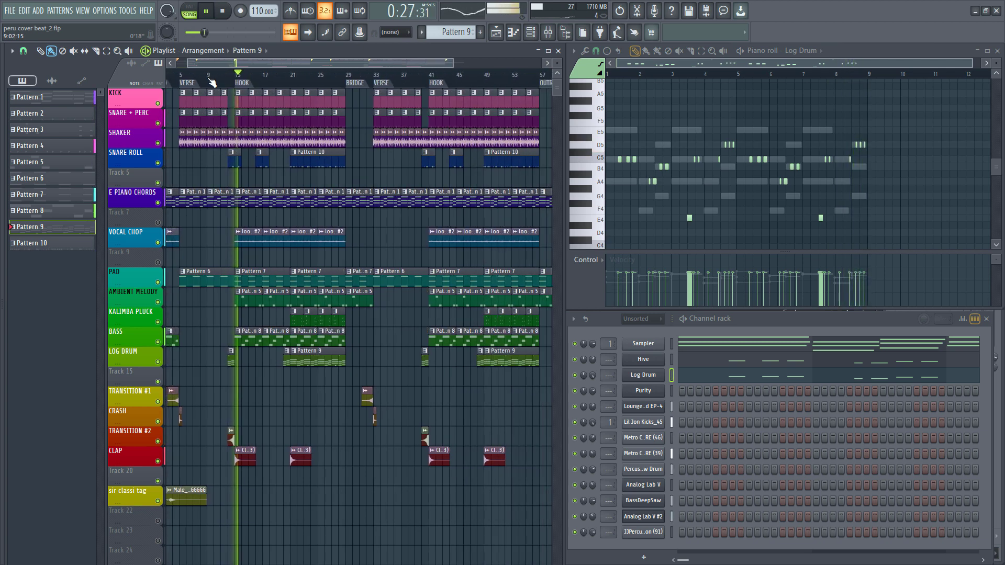
{"action": "scroll", "coordinate": [211, 81], "scroll_direction": "down", "scroll_amount": 1}
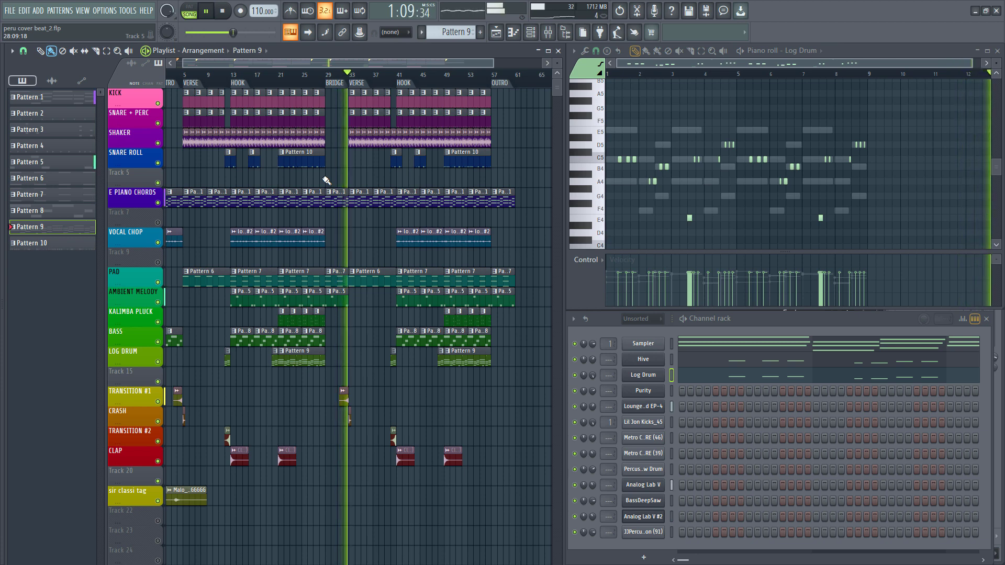
{"action": "key", "text": "space"}
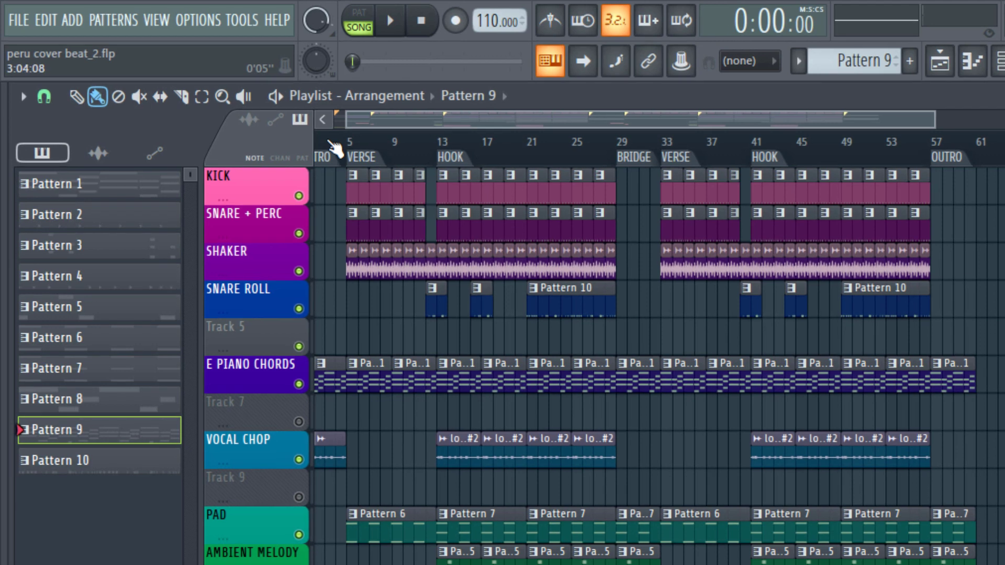
Solo the KICK track and turn the SNARE + PERC and SHAKER tracks back on.
{"action": "scroll", "coordinate": [332, 148], "scroll_direction": "up", "scroll_amount": 5}
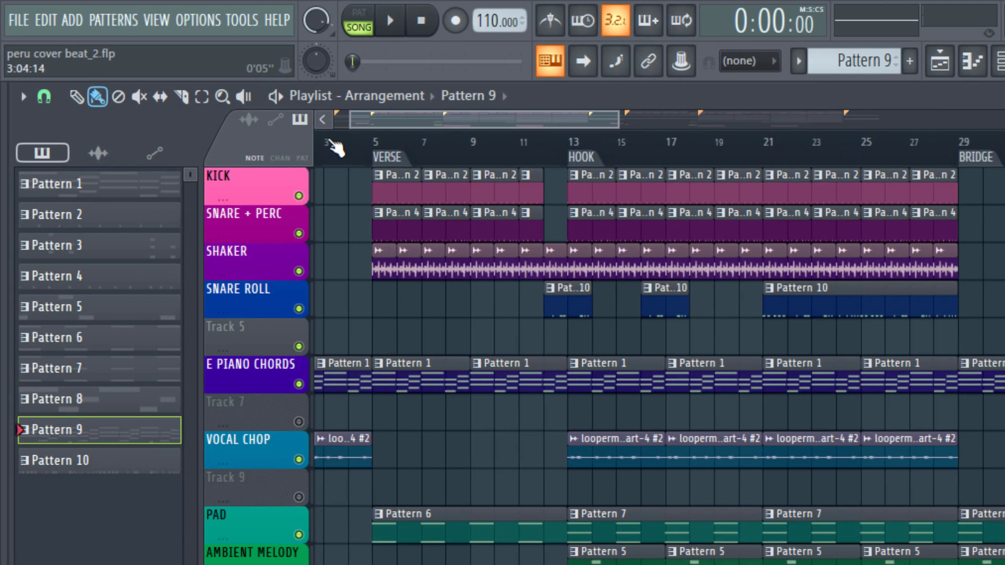
{"action": "right_click", "coordinate": [299, 196]}
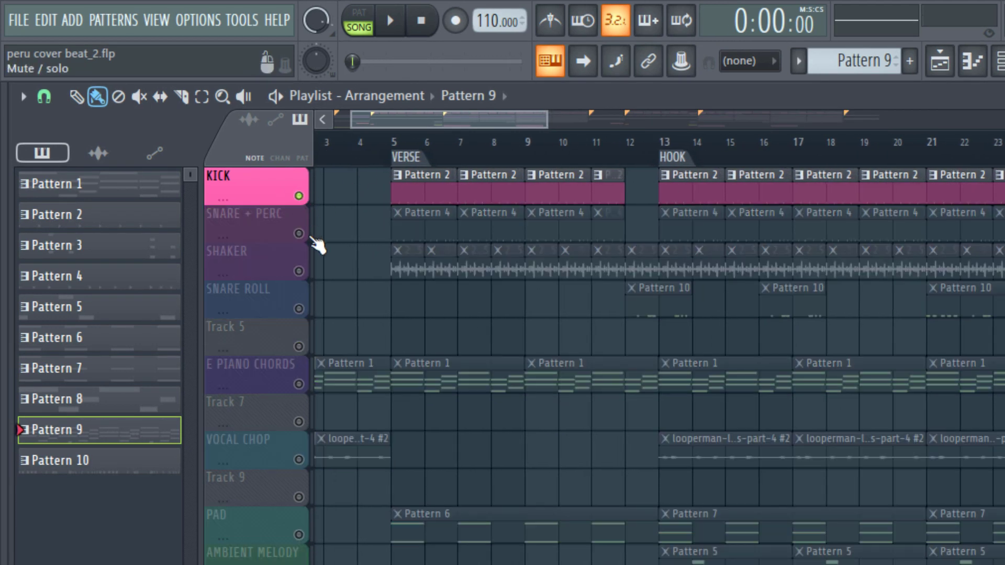
{"action": "left_click", "coordinate": [299, 233]}
{"action": "left_click", "coordinate": [299, 272]}
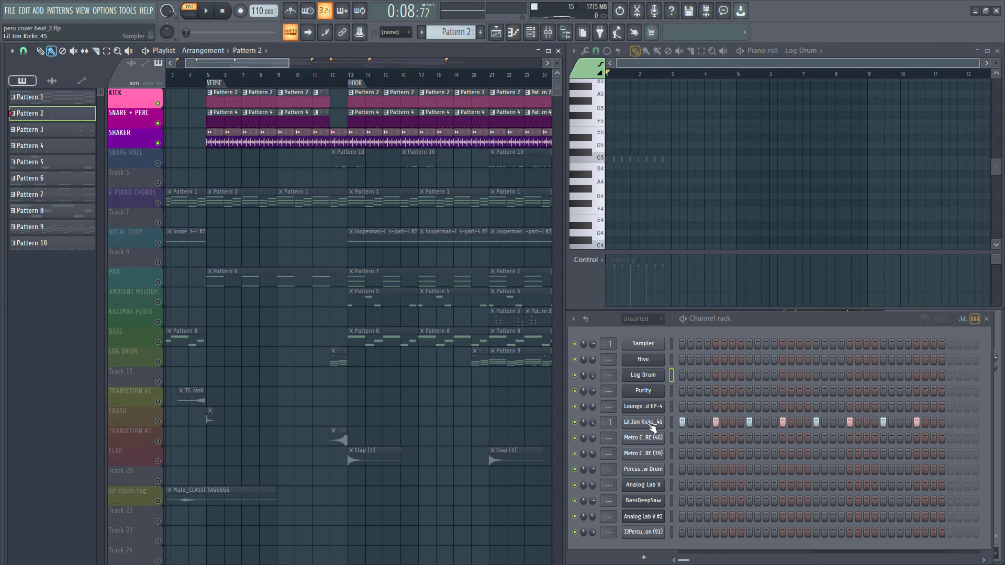
Inspect the Lil Jon Kicks_45 sample settings and its Fruity parametric EQ 2 in the mixer while playing Pattern 2.
{"action": "left_click", "coordinate": [432, 338]}
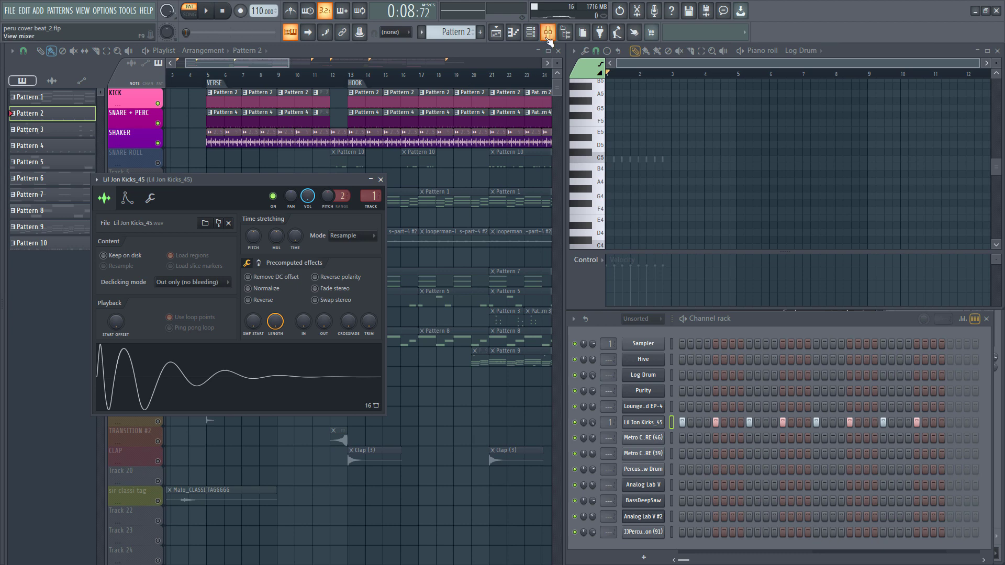
{"action": "left_click", "coordinate": [548, 32]}
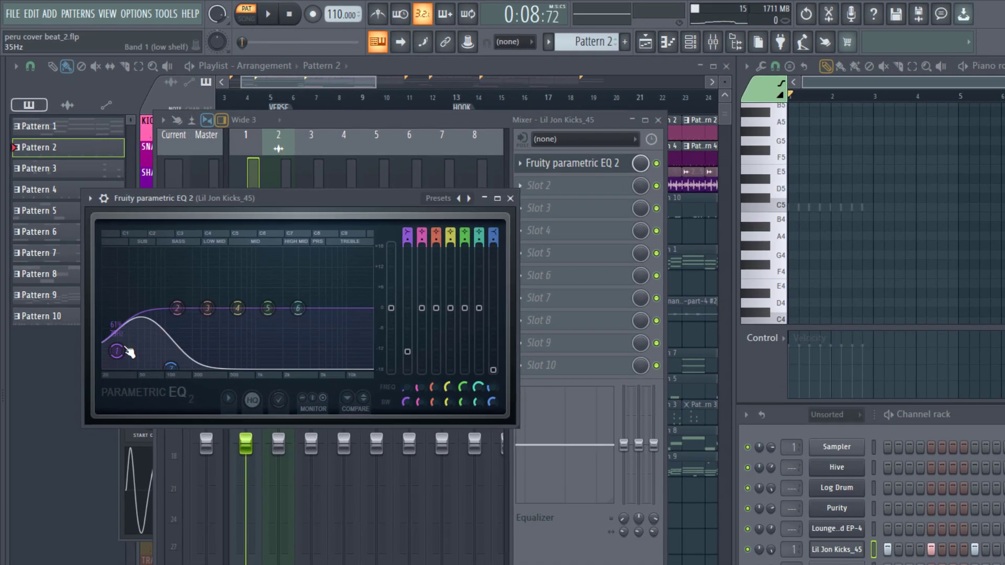
{"action": "left_click_drag", "start_coordinate": [171, 368], "coordinate": [184, 365]}
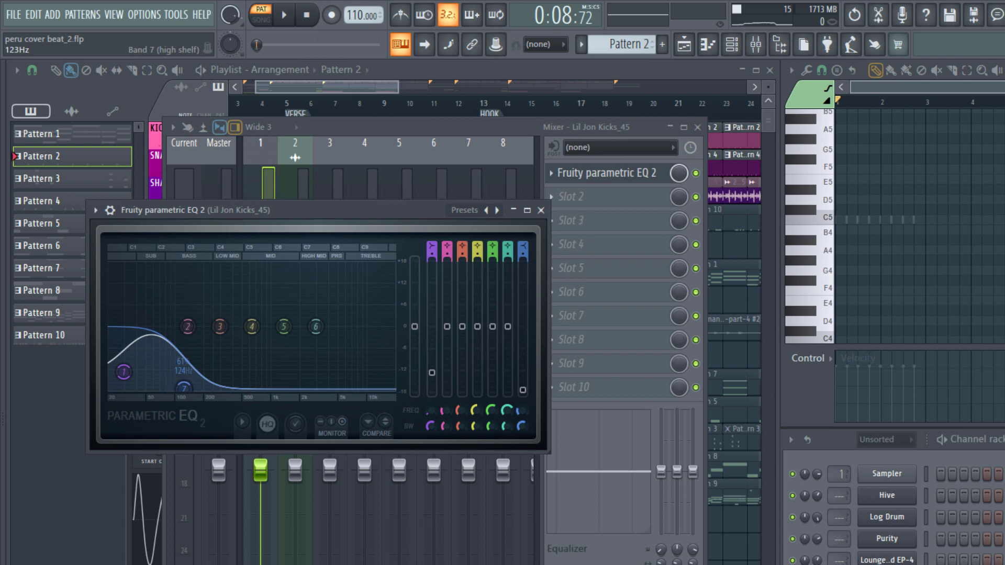
{"action": "key", "text": "space"}
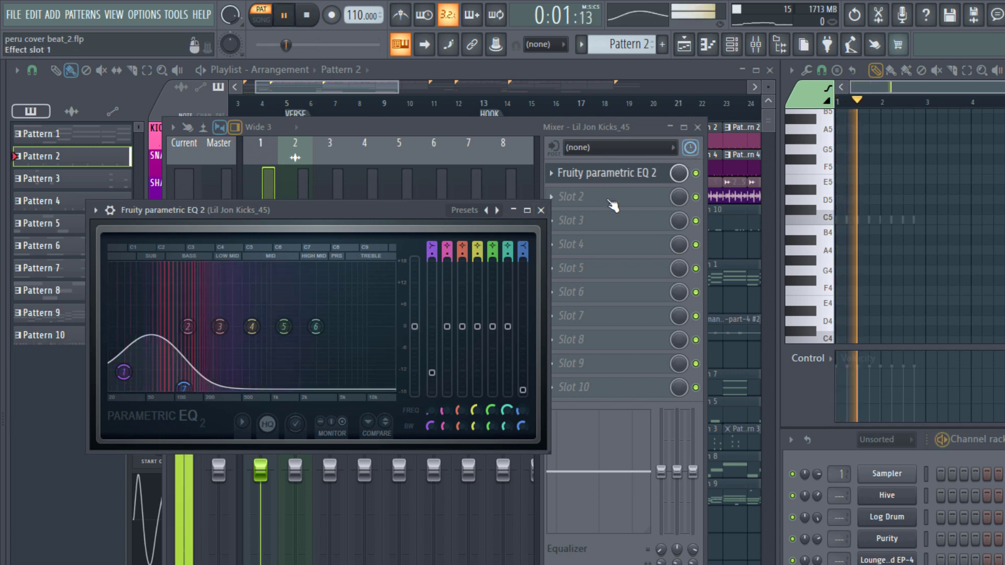
{"action": "key", "text": "space"}
Compare the kick's sound with Fruity parametric EQ 2 bypassed and enabled, leaving it enabled and closing the mixer.
{"action": "left_click", "coordinate": [696, 173]}
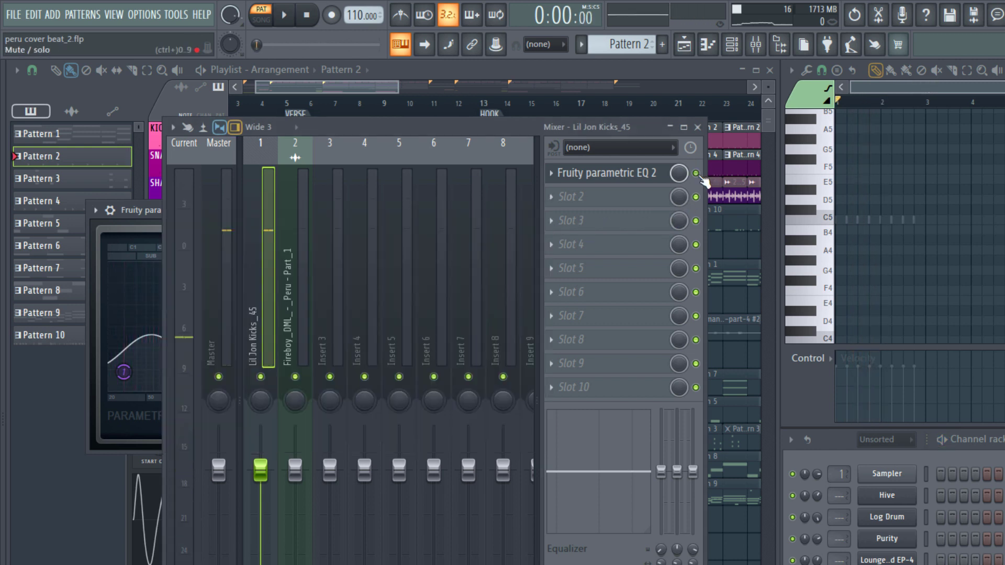
{"action": "key", "text": "space"}
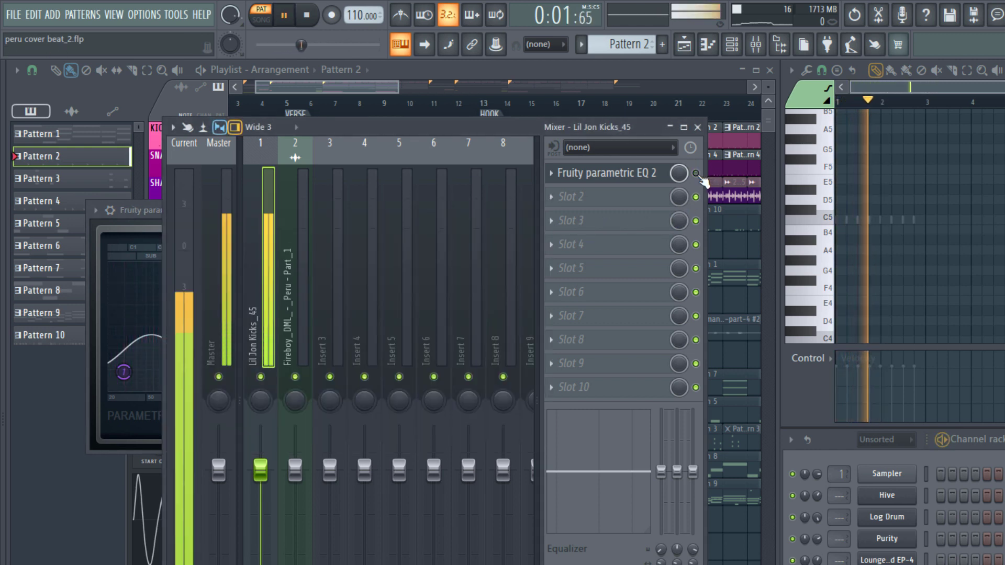
{"action": "key", "text": "space"}
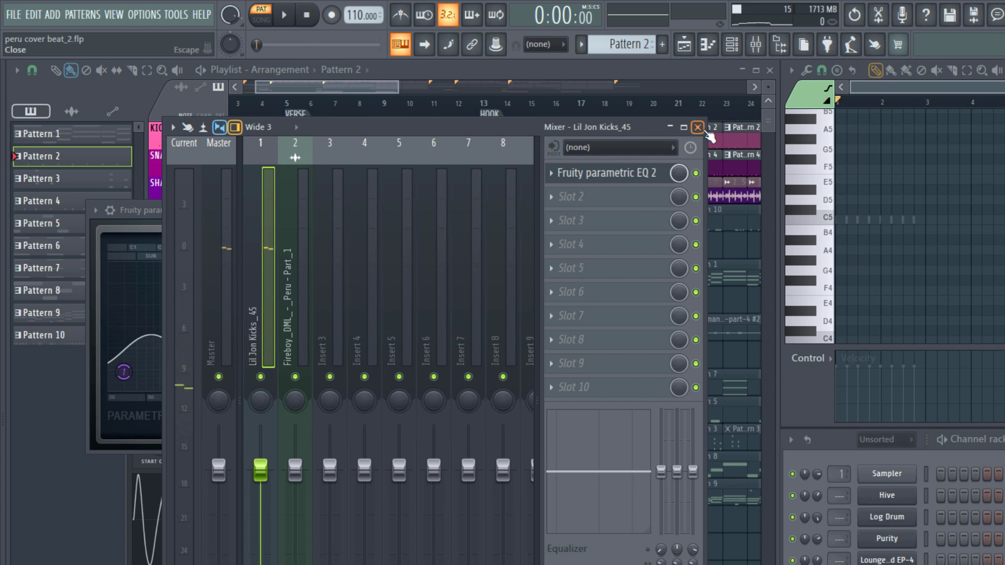
{"action": "left_click", "coordinate": [697, 127]}
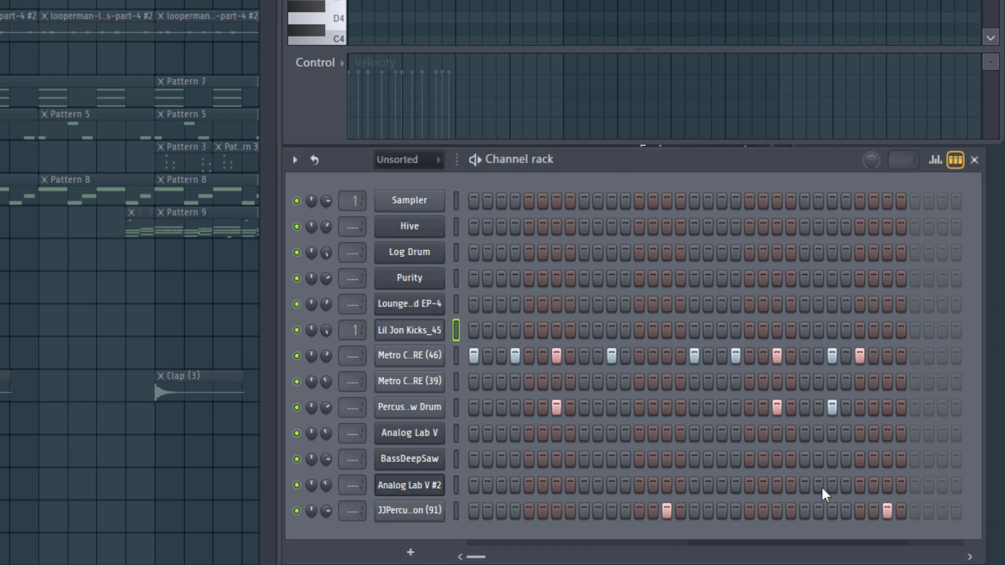
Play Pattern 4's snare and percussion sequence and single out its channels in the channel rack.
{"action": "key", "text": "space"}
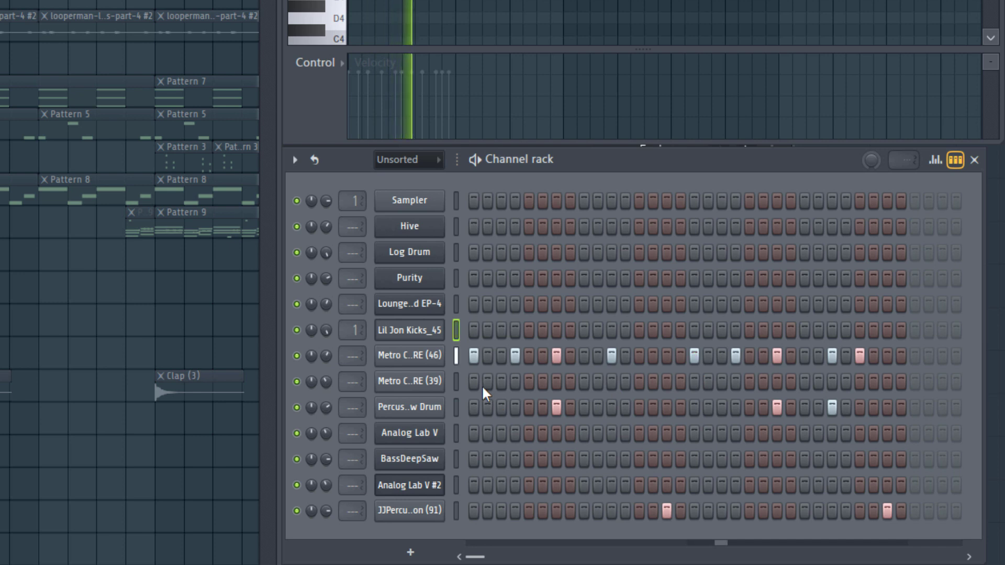
{"action": "key", "text": "space"}
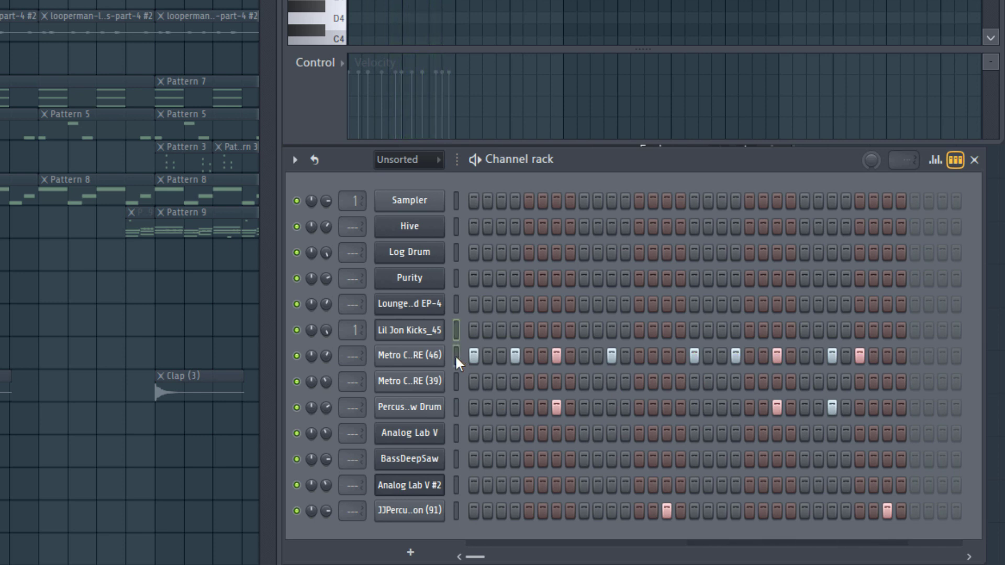
{"action": "left_click", "coordinate": [457, 412]}
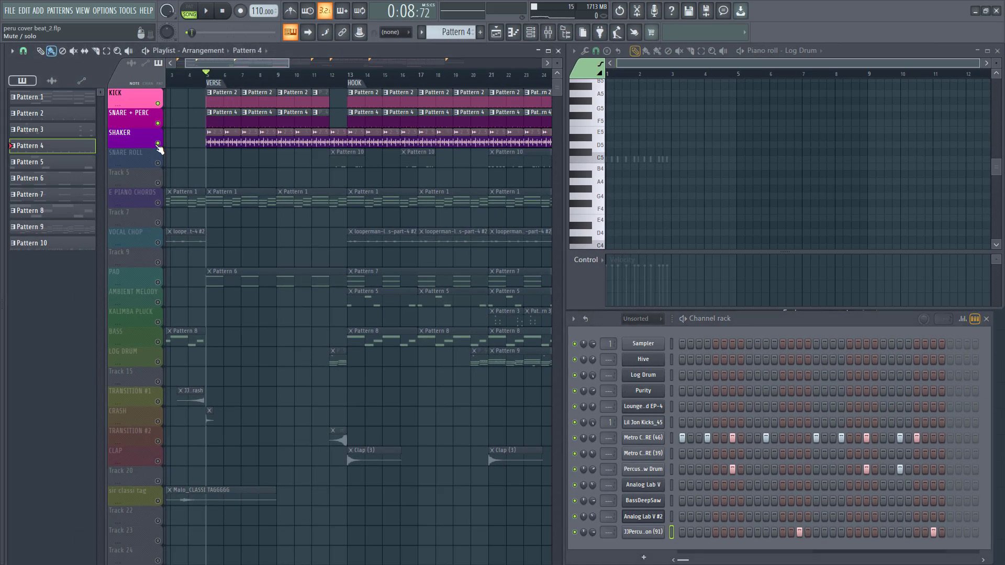
Inspect the 28c-prc02-125 shaker sample's settings and play the verse drums from bar 5.
{"action": "double_click", "coordinate": [225, 142]}
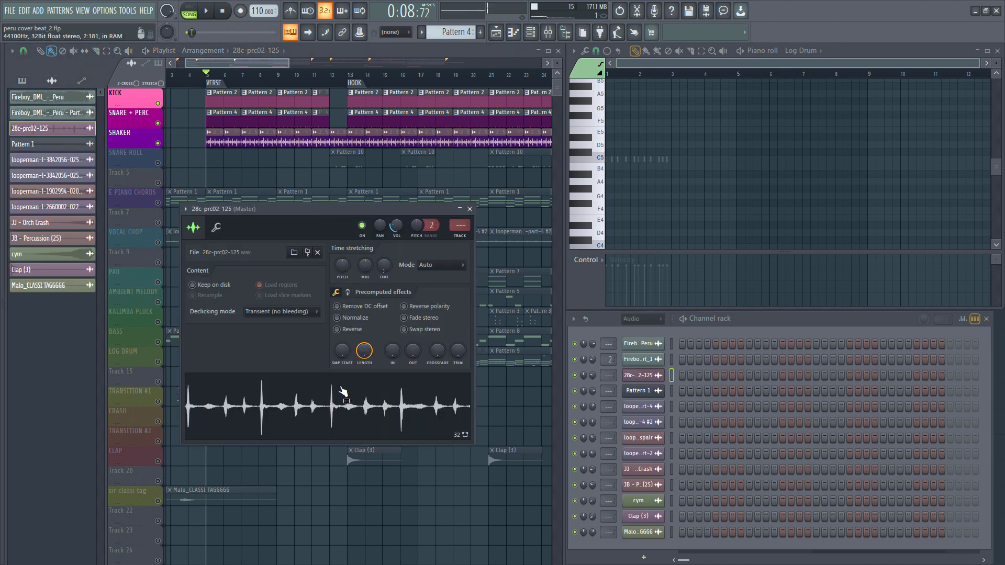
{"action": "left_click", "coordinate": [232, 56]}
{"action": "key", "text": "space"}
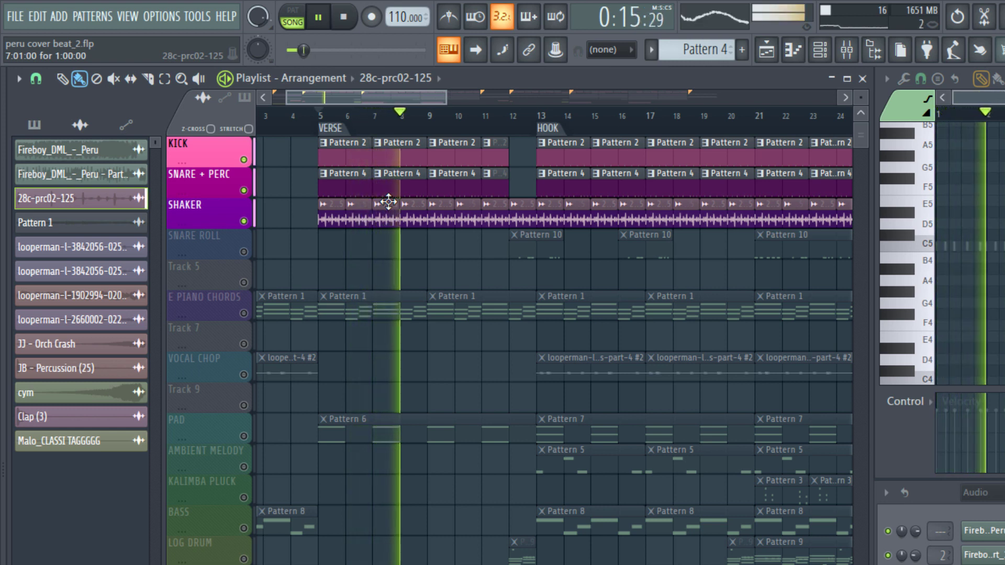
{"action": "key", "text": "space"}
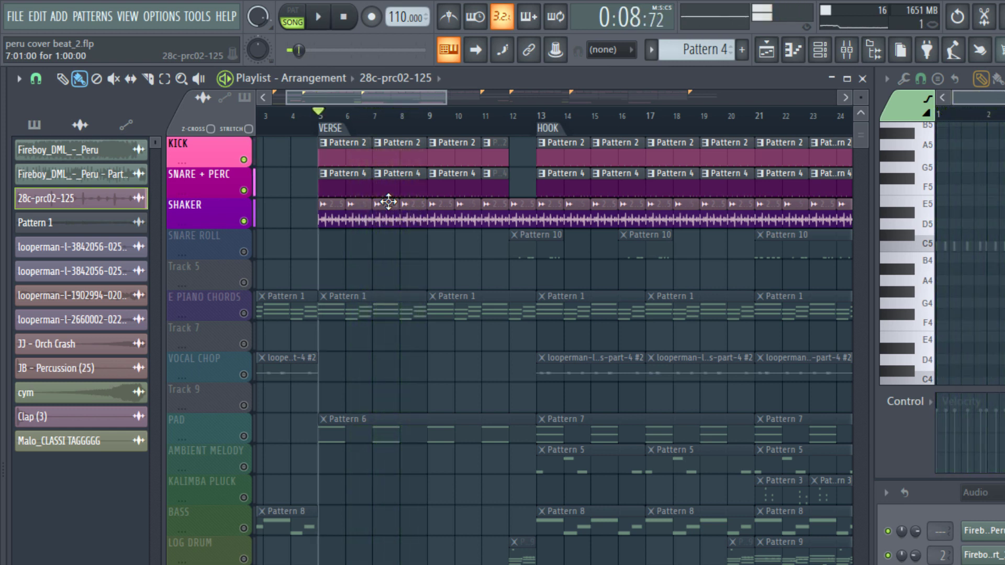
Enable the SNARE ROLL track and play its Pattern 10 clip from bar 21.
{"action": "left_click", "coordinate": [514, 124]}
{"action": "left_click", "coordinate": [245, 251]}
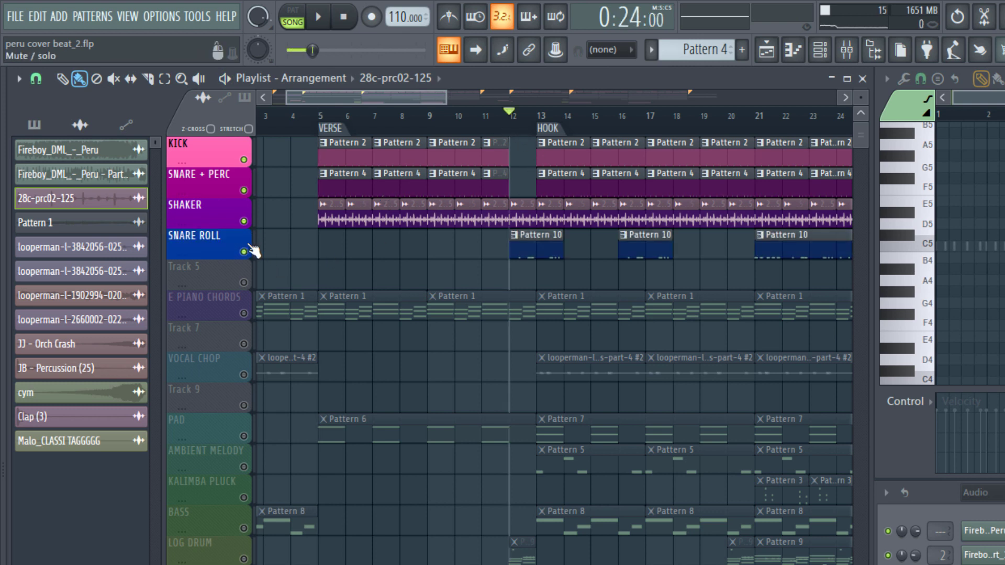
{"action": "left_click_drag", "start_coordinate": [431, 100], "coordinate": [477, 102]}
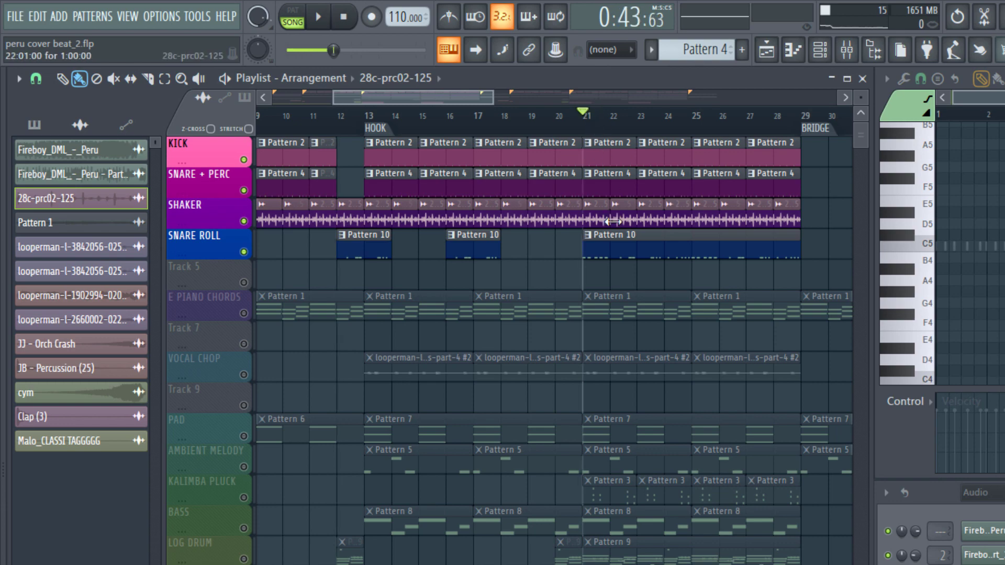
{"action": "key", "text": "space"}
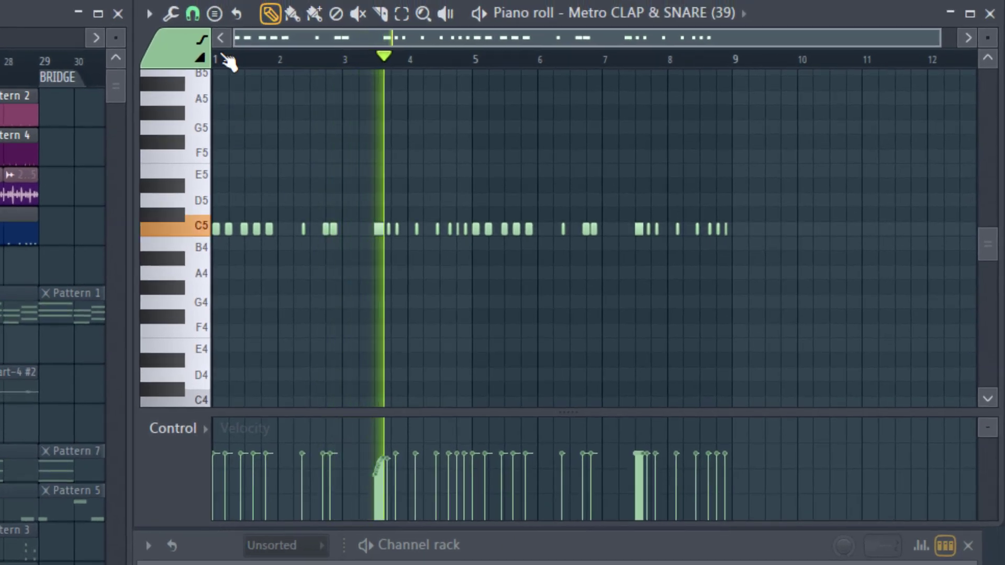
Play the drums with the snare roll leading into the hook from bar 12.
{"action": "scroll", "coordinate": [229, 60], "scroll_direction": "up", "scroll_amount": 2}
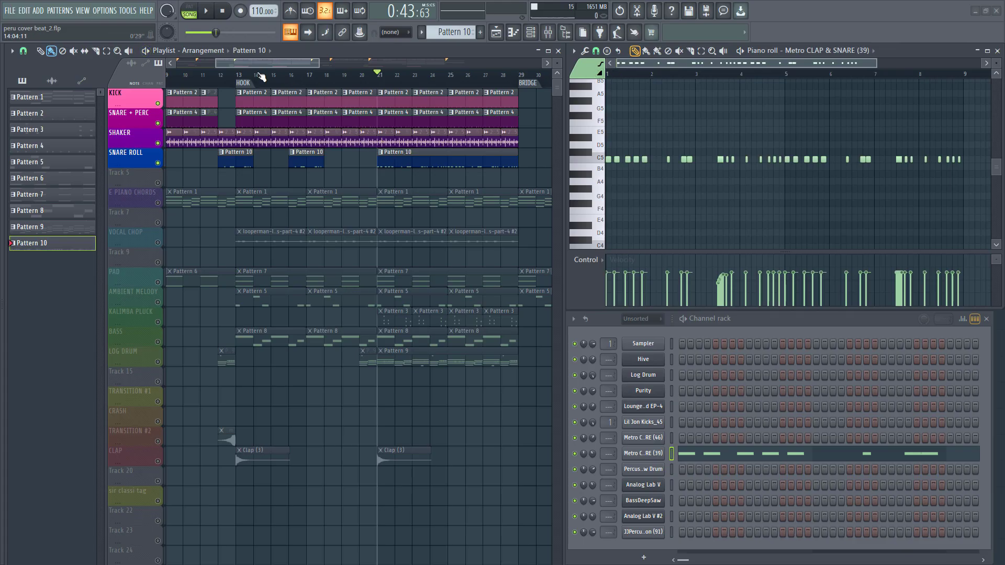
{"action": "scroll", "coordinate": [259, 74], "scroll_direction": "down", "scroll_amount": 2}
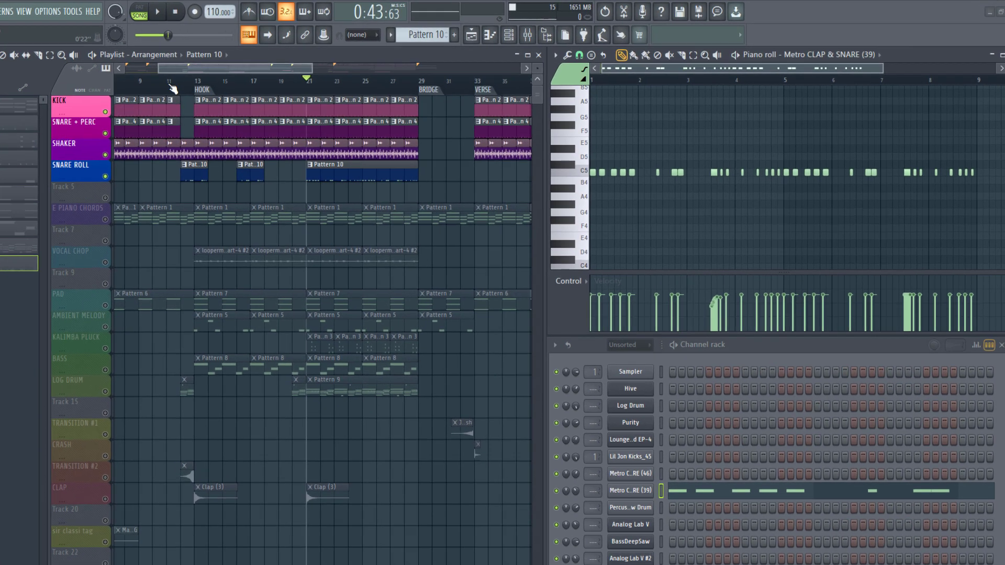
{"action": "scroll", "coordinate": [220, 80], "scroll_direction": "up", "scroll_amount": 4}
{"action": "left_click", "coordinate": [246, 82]}
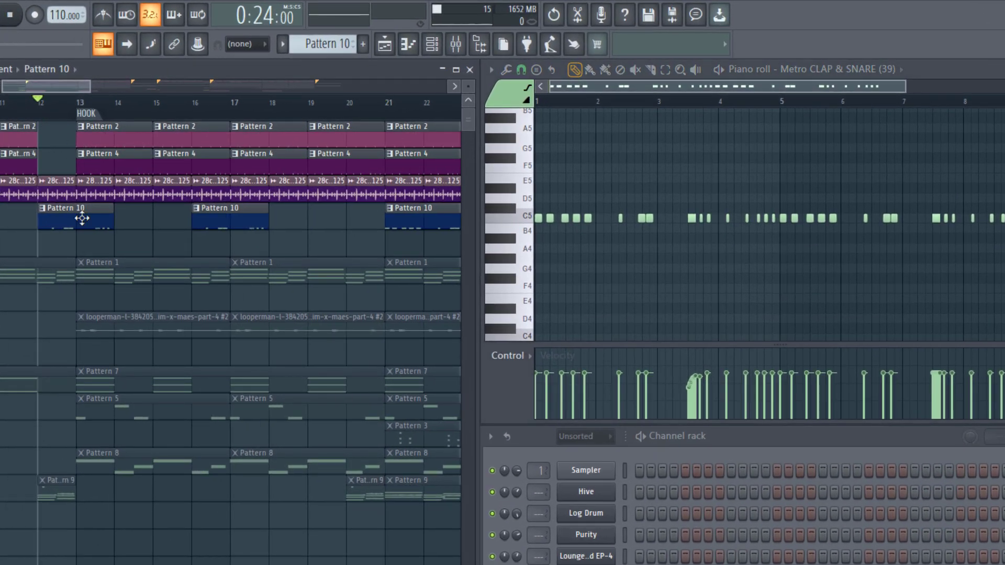
{"action": "key", "text": "space"}
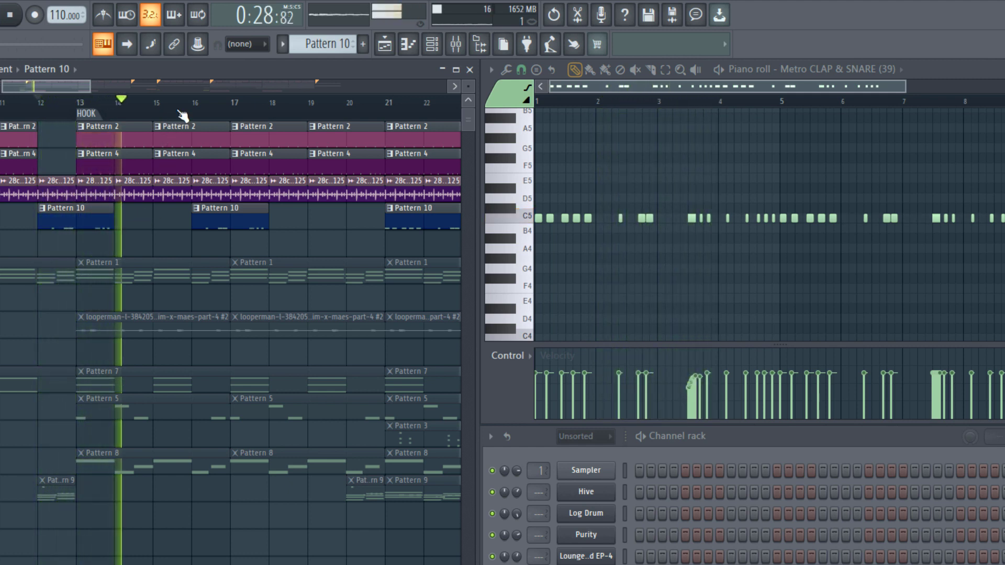
Enable the E PIANO CHORDS track and open Pattern 1's Lounge Lizard EP-4 notes in the piano roll.
{"action": "scroll", "coordinate": [183, 115], "scroll_direction": "down", "scroll_amount": 3}
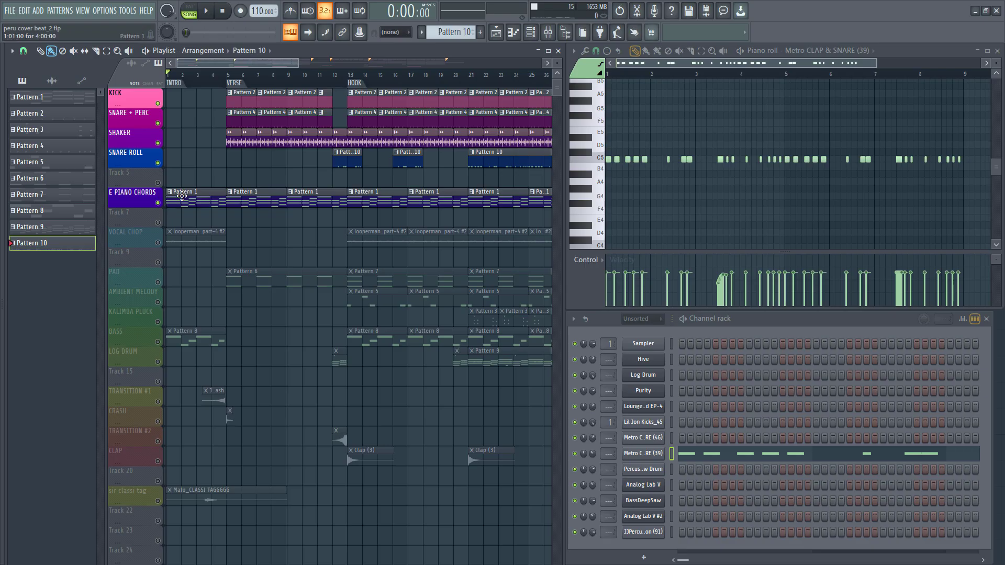
{"action": "left_click", "coordinate": [182, 195]}
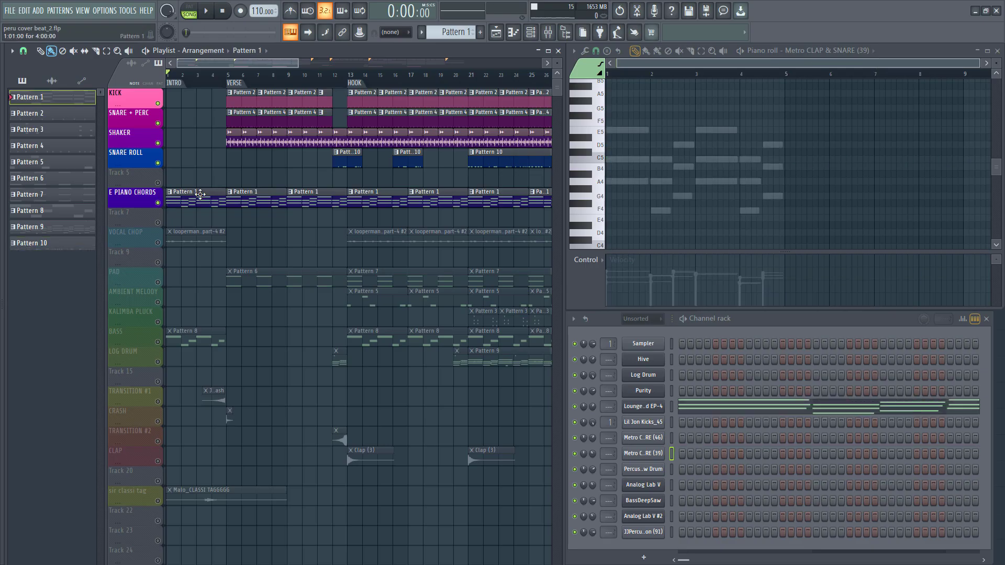
{"action": "left_click", "coordinate": [740, 411]}
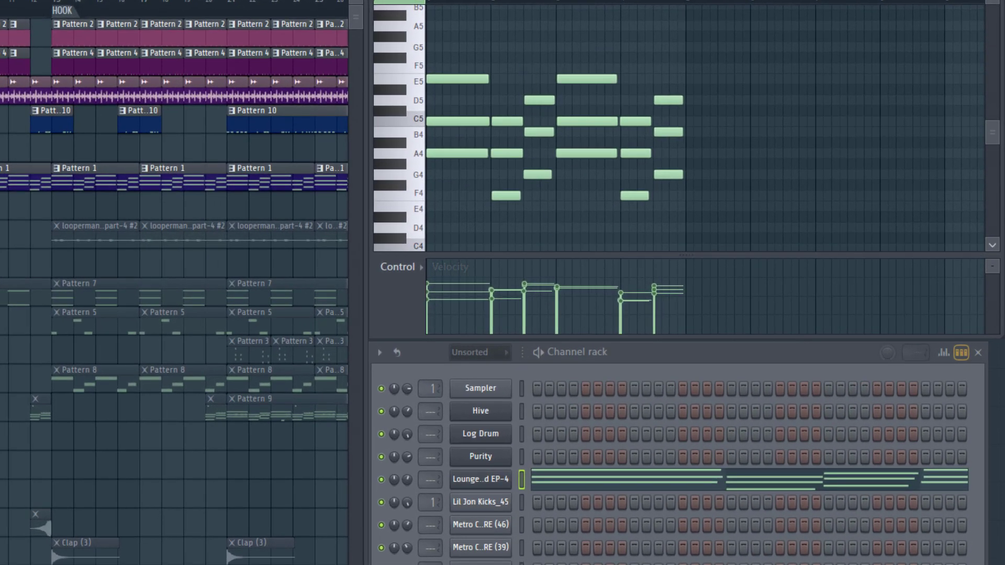
{"action": "scroll", "coordinate": [439, 1], "scroll_direction": "up", "scroll_amount": 3}
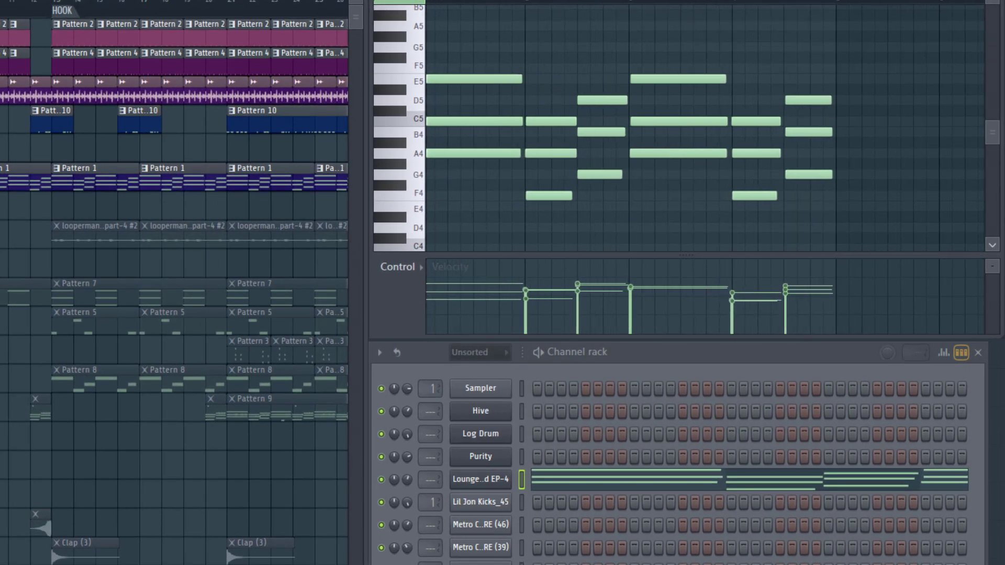
{"action": "scroll", "coordinate": [439, 1], "scroll_direction": "up", "scroll_amount": 1}
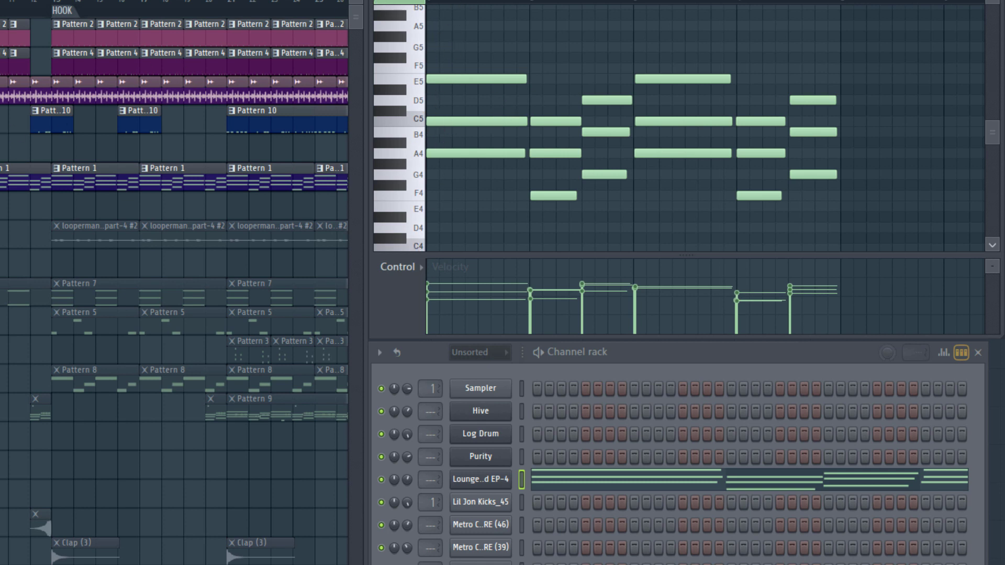
Play the electric piano chords of Pattern 1 and inspect the Lounge Lizard EP-4 instrument.
{"action": "key", "text": "space"}
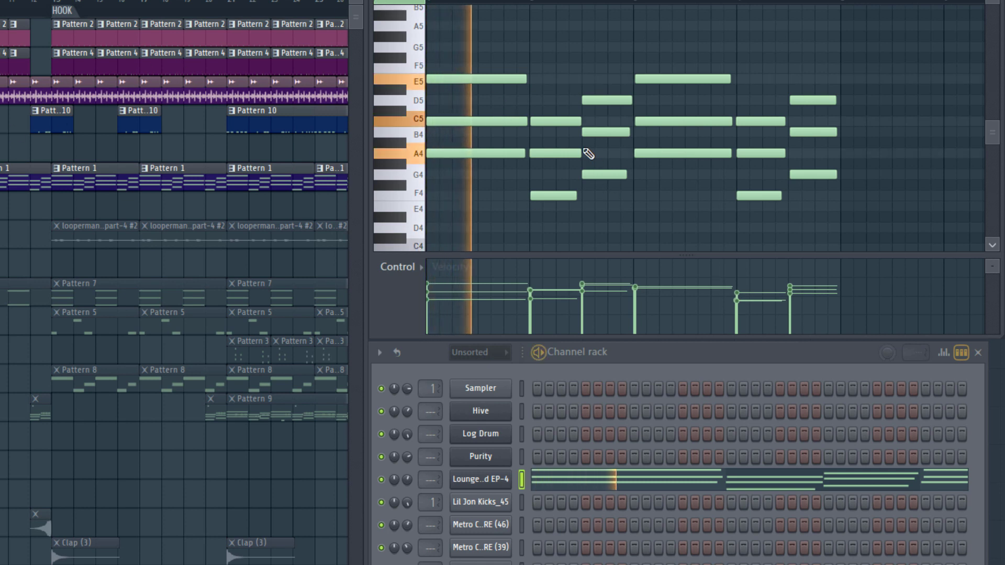
{"action": "key", "text": "space"}
{"action": "left_click", "coordinate": [494, 481]}
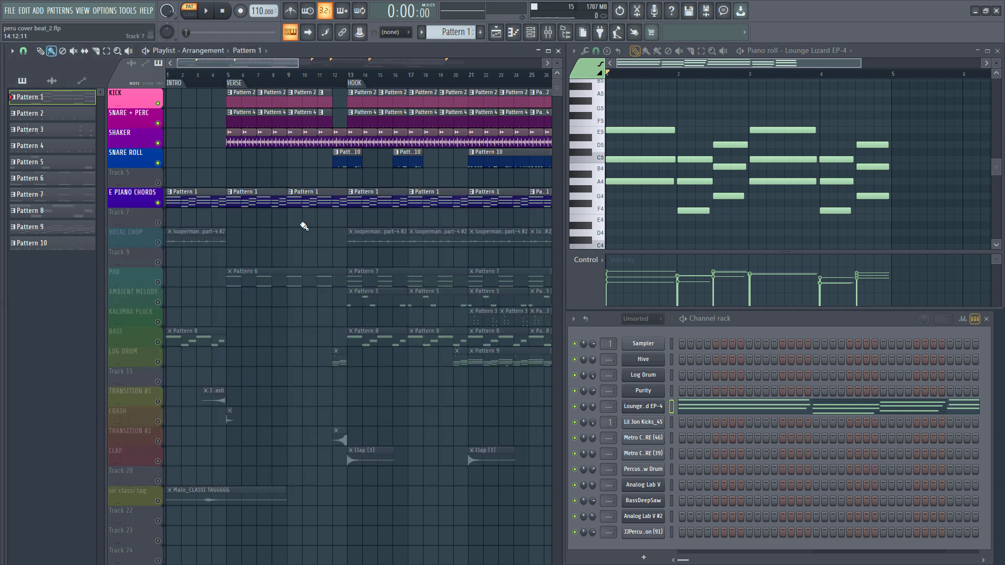
Enable the VOCAL CHOP track in the playlist.
{"action": "left_click", "coordinate": [159, 244]}
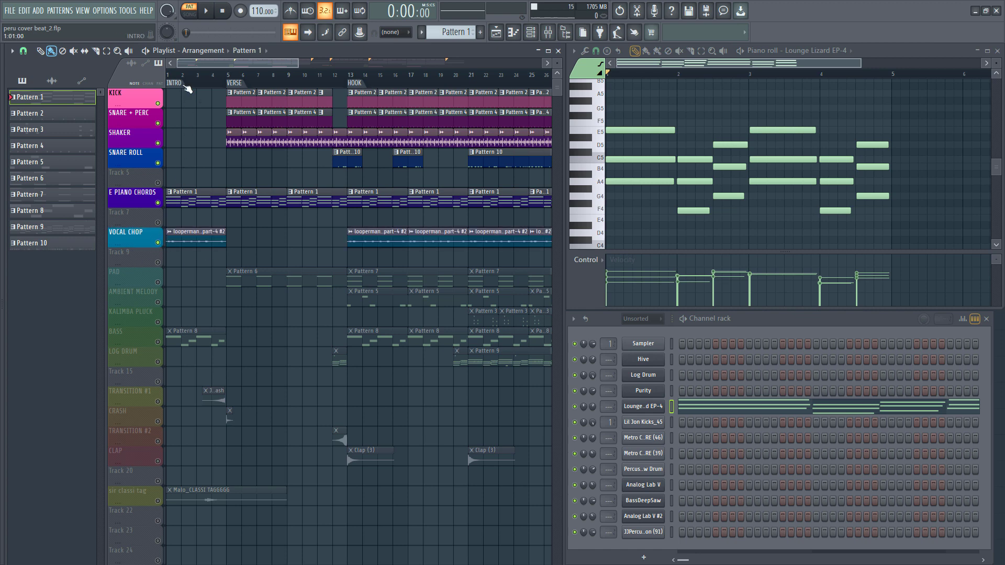
Inspect the channel settings of the VOCAL CHOP sample, and move playback to the verse and hook markers.
{"action": "double_click", "coordinate": [189, 235]}
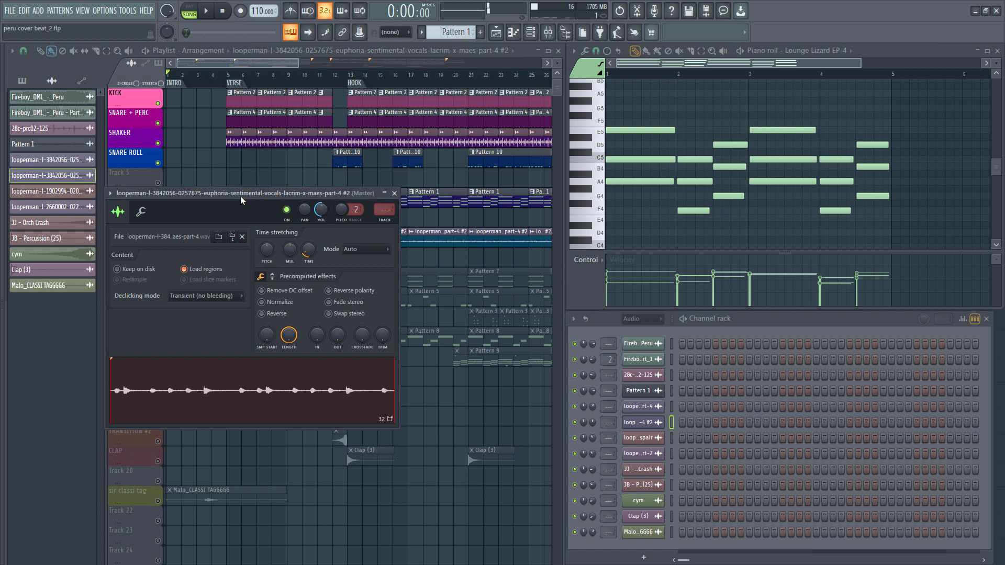
{"action": "left_click_drag", "start_coordinate": [243, 193], "coordinate": [372, 246]}
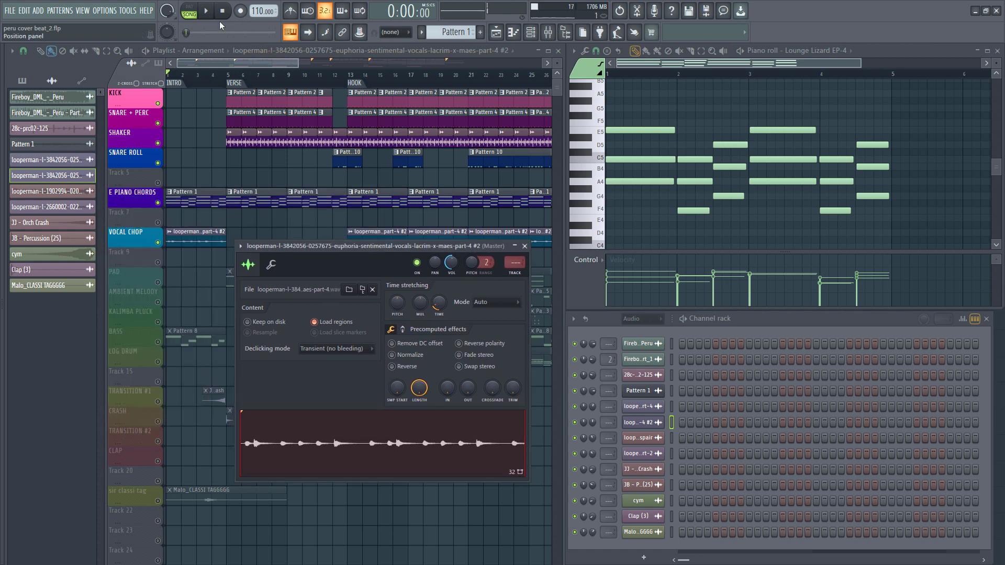
{"action": "left_click", "coordinate": [238, 88]}
{"action": "left_click", "coordinate": [357, 84]}
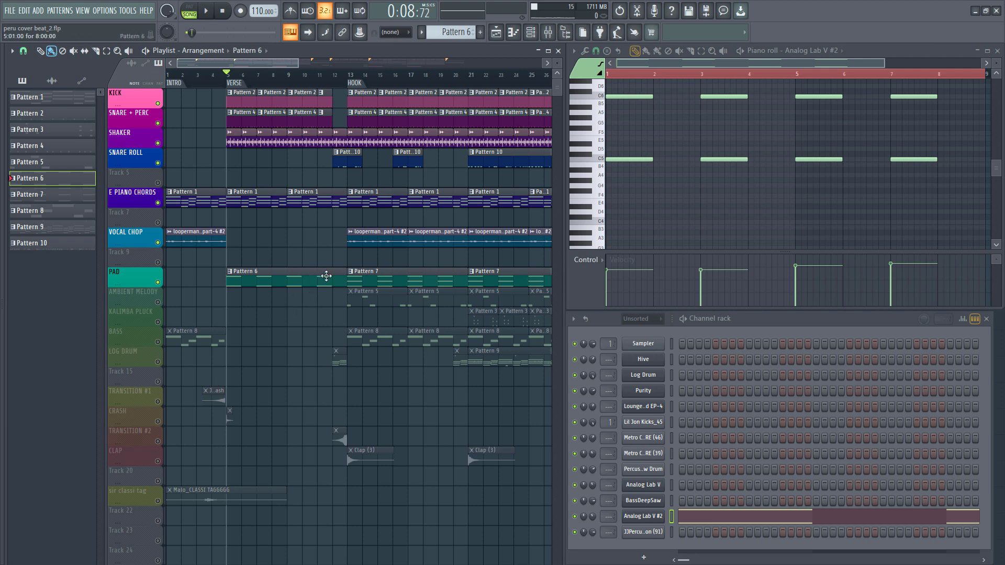
Play Pattern 6's Analog Lab V #2 pad notes on their own in pattern mode.
{"action": "key", "text": "space"}
{"action": "key", "text": "space"}
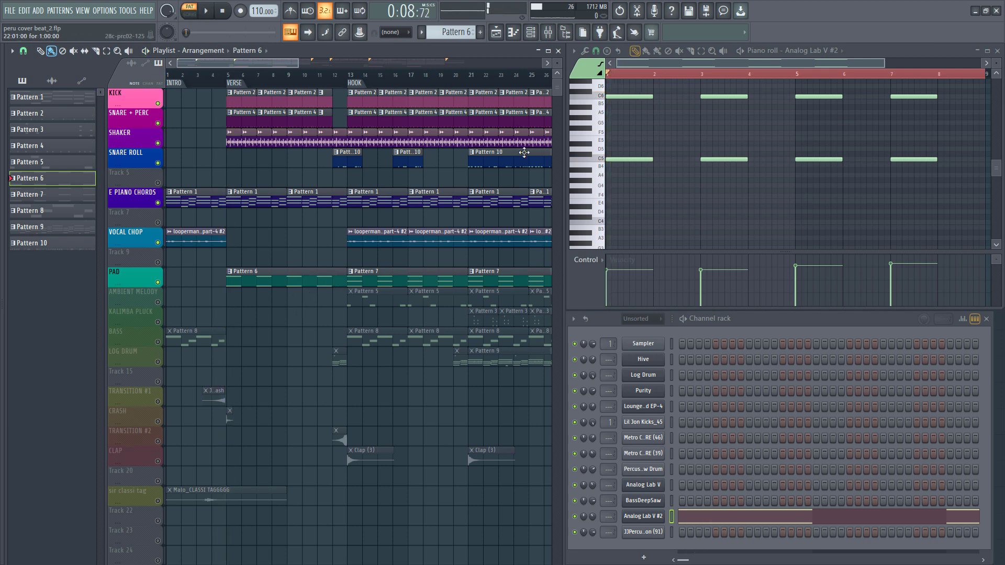
{"action": "key", "text": "space"}
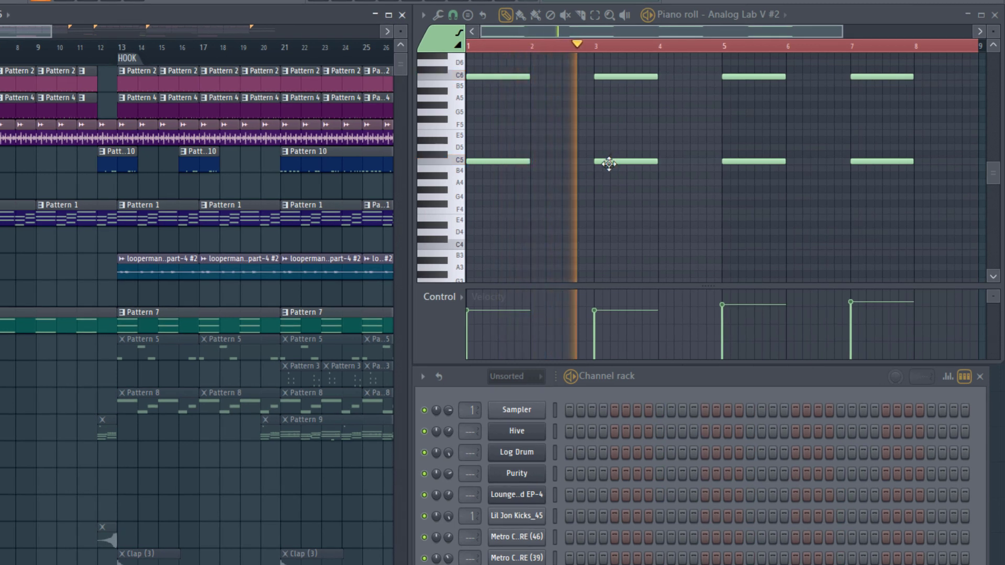
{"action": "scroll", "coordinate": [610, 166], "scroll_direction": "up", "scroll_amount": 1}
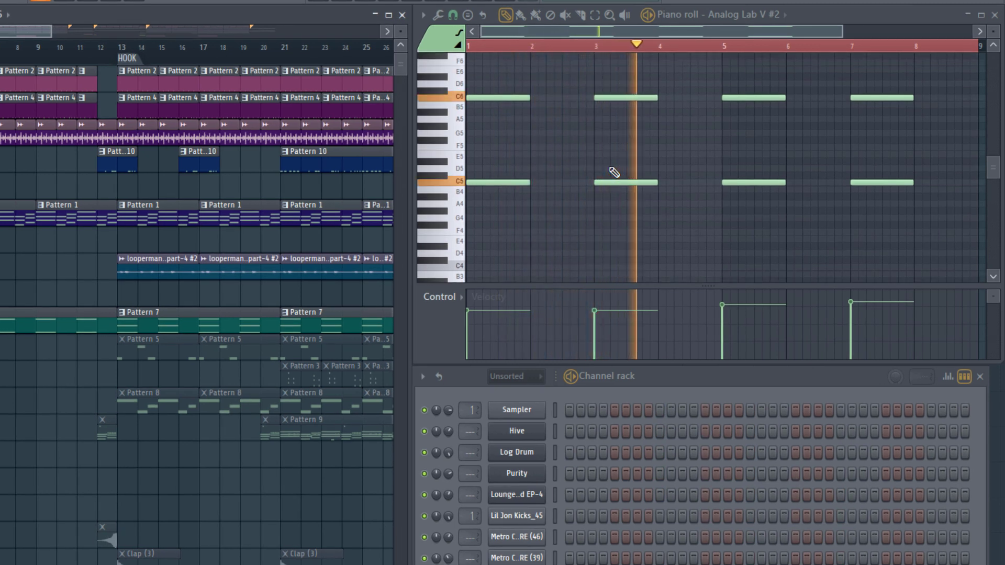
{"action": "key", "text": "space"}
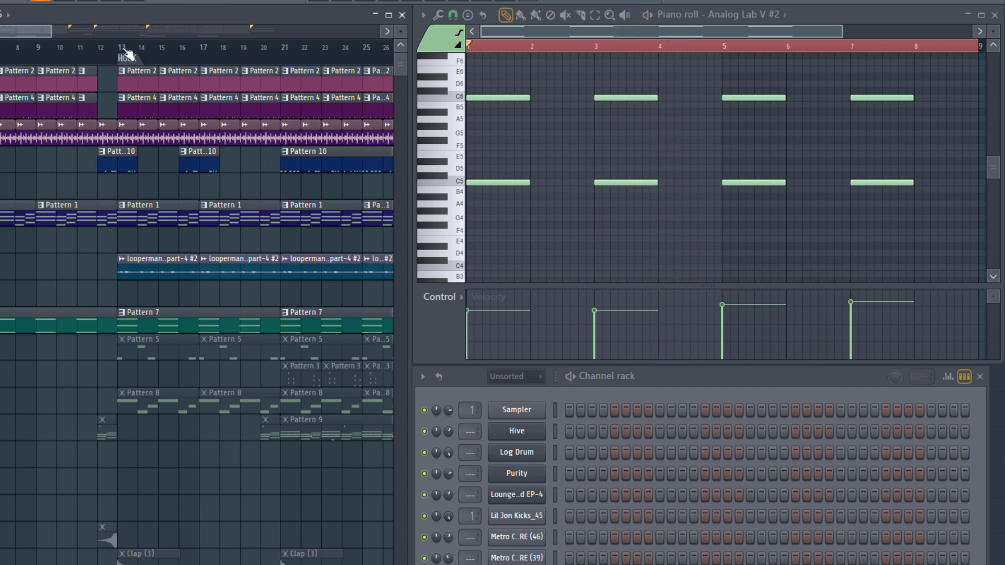
Play Pattern 7's pad notes on their own, and audition them in the full hook from bar 13.
{"action": "scroll", "coordinate": [552, 209], "scroll_direction": "up", "scroll_amount": 3}
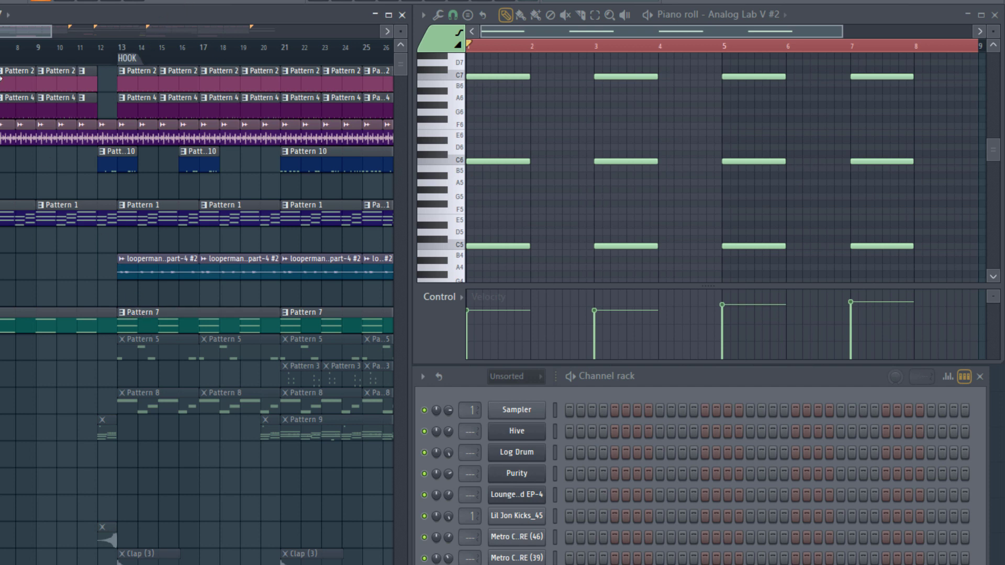
{"action": "key", "text": "space"}
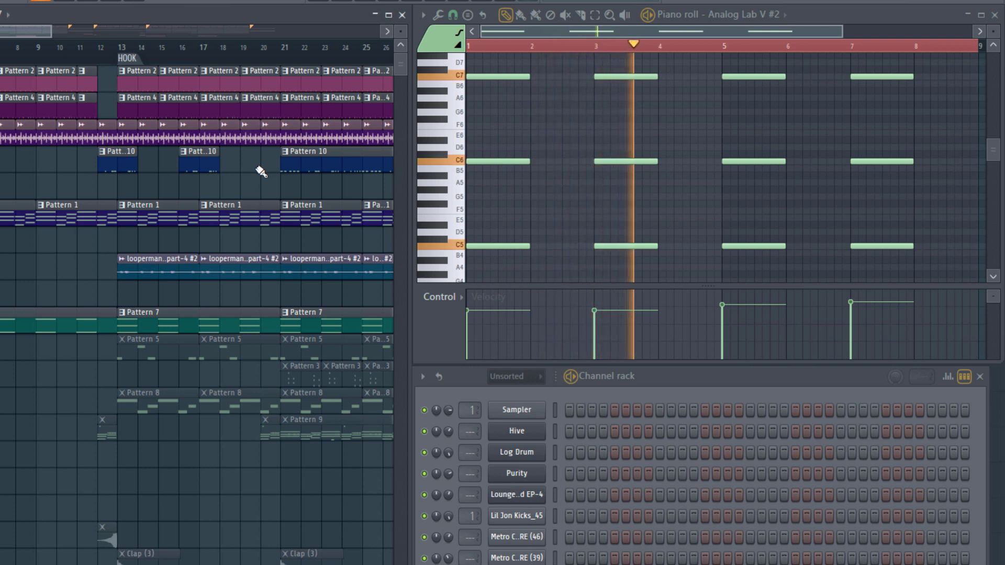
{"action": "key", "text": "space"}
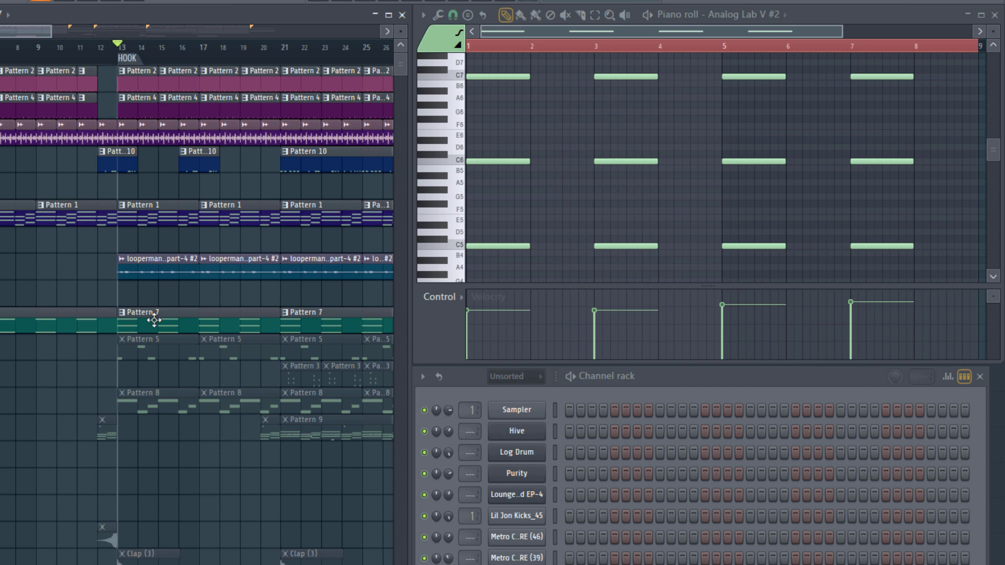
{"action": "key", "text": "space"}
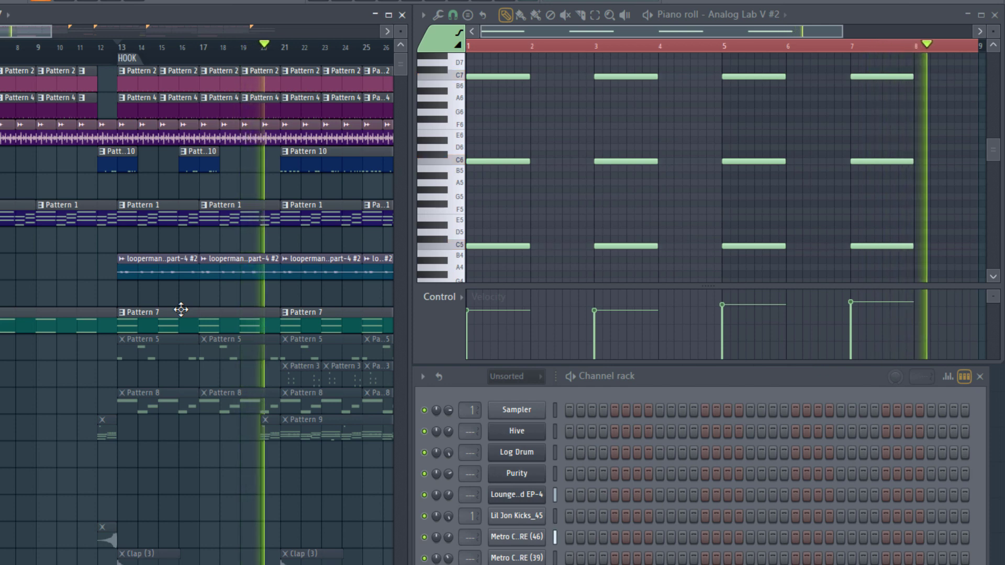
{"action": "key", "text": "space"}
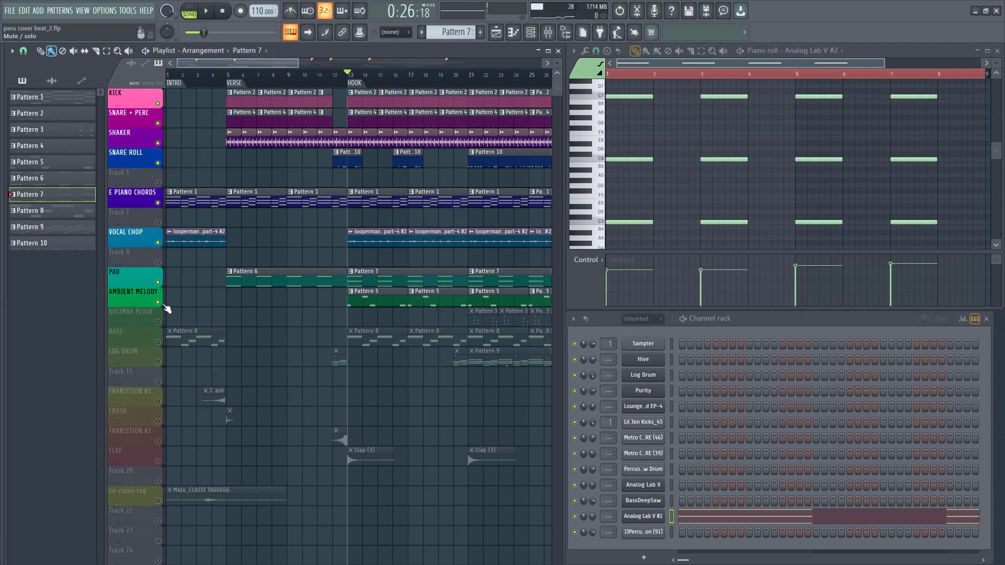
Select Pattern 5 from the AMBIENT MELODY track and open its Analog Lab V notes in the piano roll.
{"action": "left_click", "coordinate": [380, 296]}
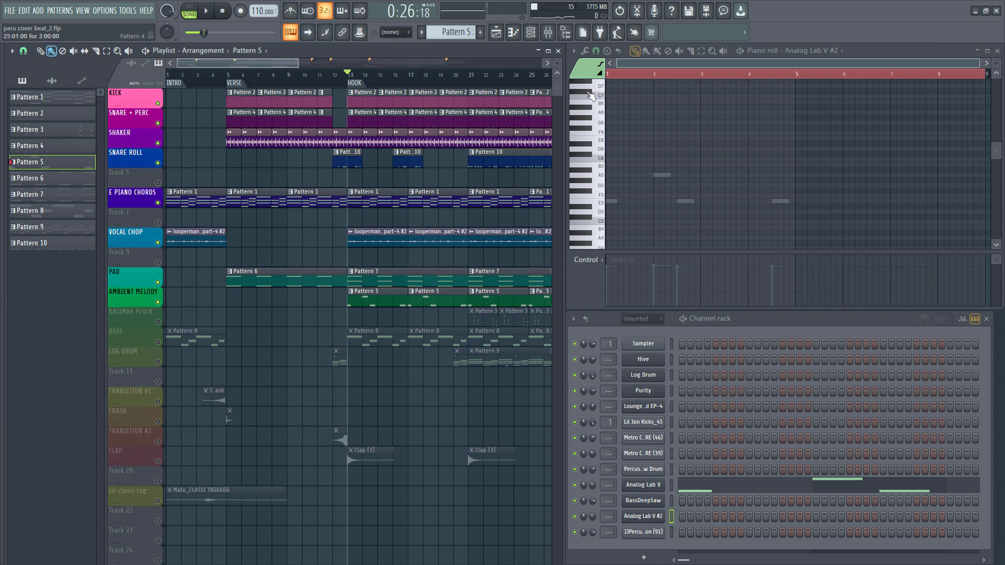
{"action": "left_click", "coordinate": [530, 33]}
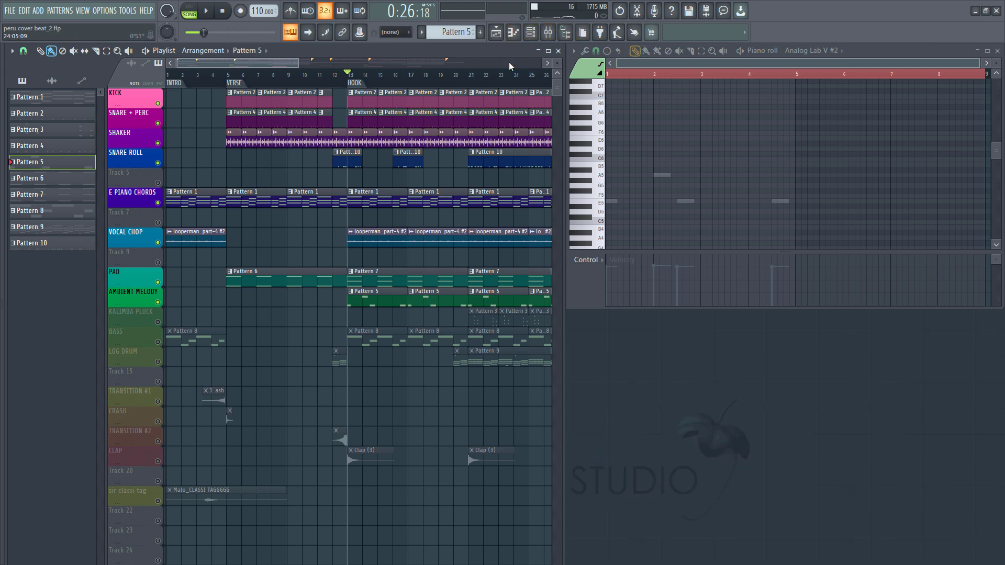
{"action": "left_click", "coordinate": [531, 35]}
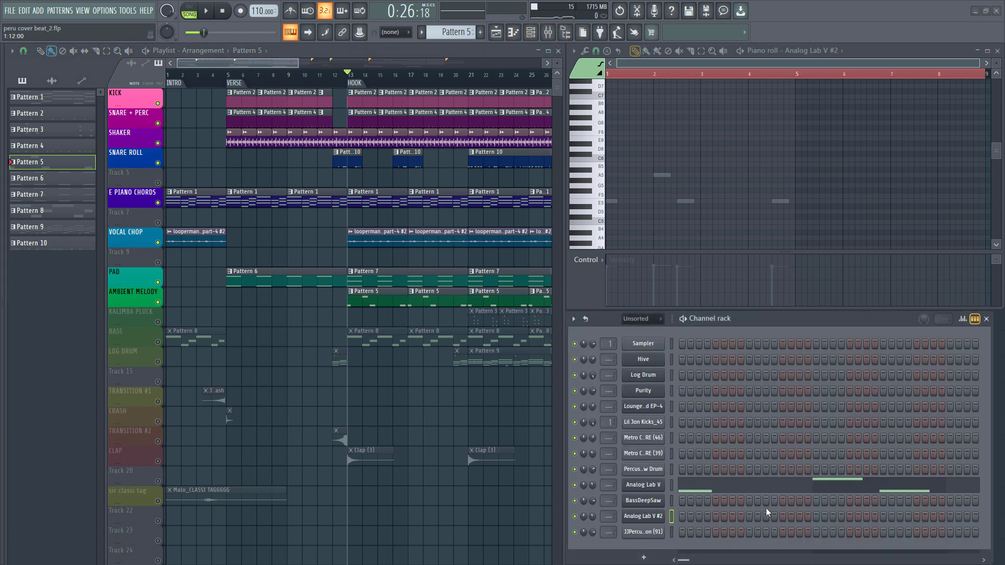
{"action": "left_click", "coordinate": [758, 488]}
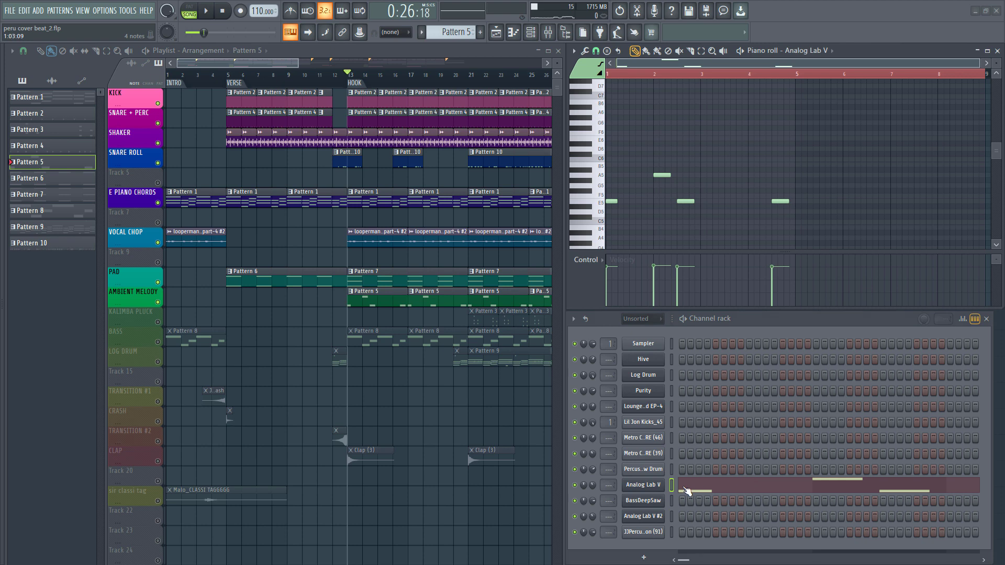
Inspect the Analog Lab V instrument used for the ambient melody and close its window.
{"action": "left_click", "coordinate": [648, 487]}
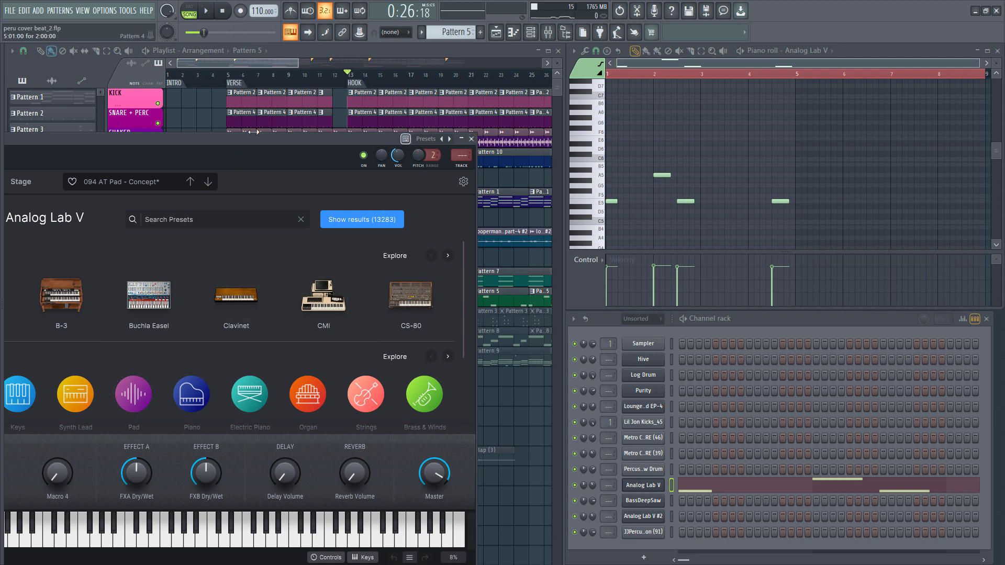
{"action": "left_click_drag", "start_coordinate": [248, 140], "coordinate": [359, 114]}
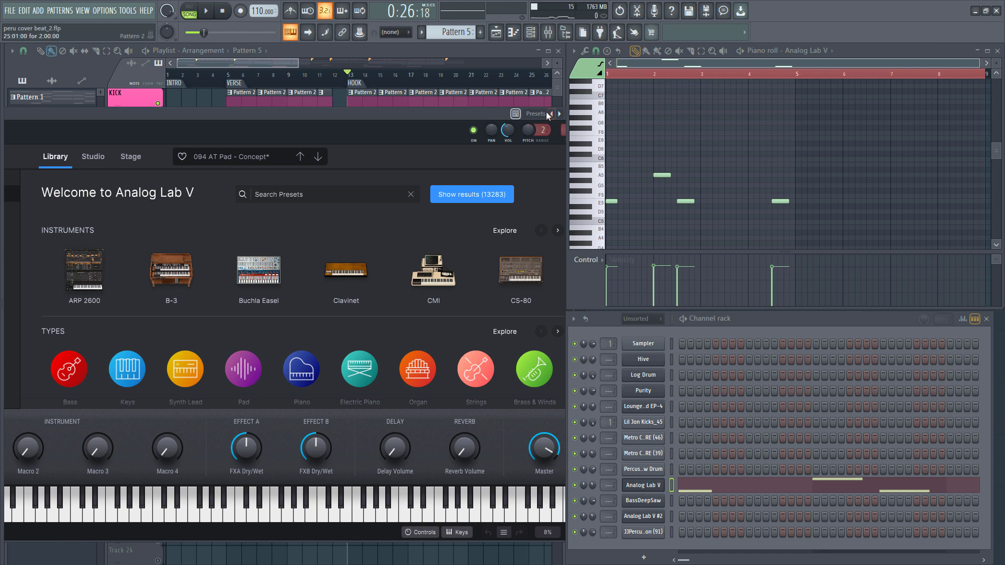
{"action": "left_click_drag", "start_coordinate": [484, 117], "coordinate": [432, 129]}
{"action": "left_click", "coordinate": [530, 126]}
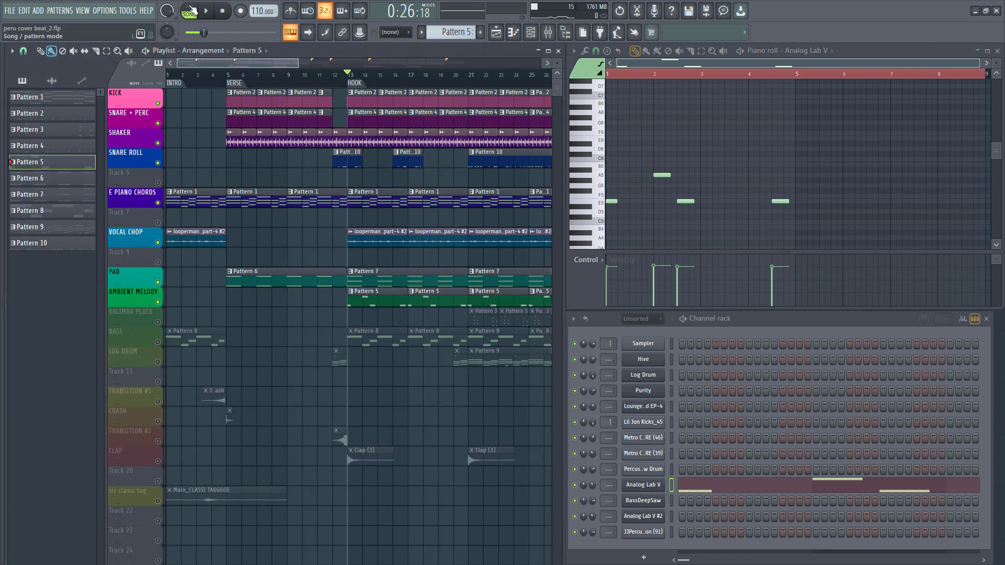
Play Pattern 5's ambient melody on its own in pattern mode with its notes enlarged in the piano roll.
{"action": "left_click", "coordinate": [192, 10]}
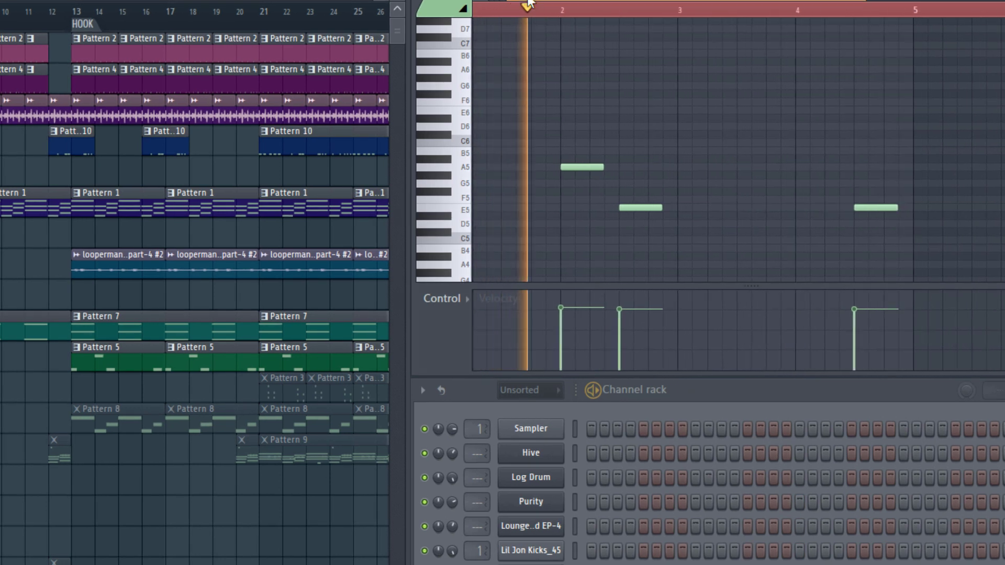
{"action": "left_click_drag", "start_coordinate": [528, 1], "coordinate": [498, 2]}
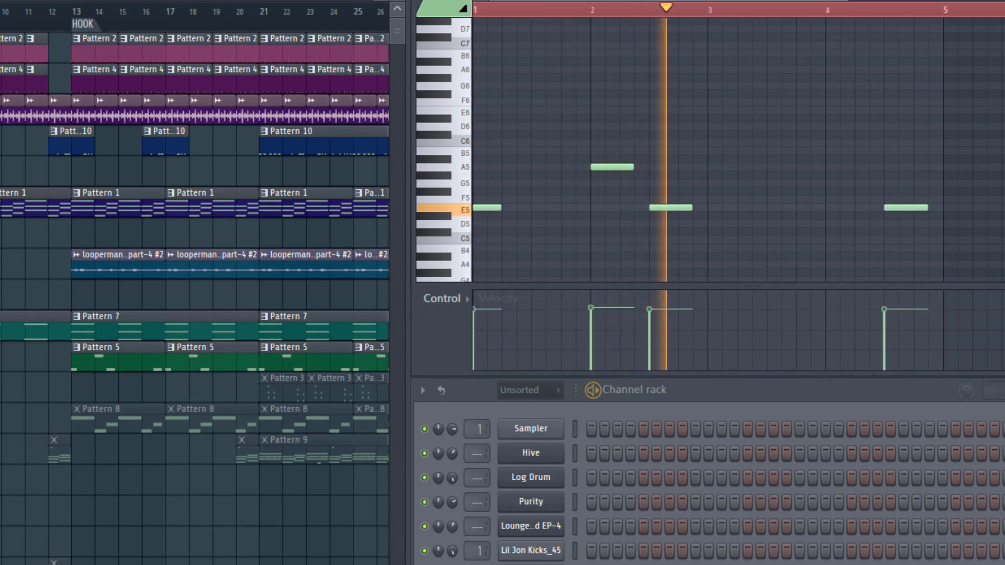
{"action": "scroll", "coordinate": [999, 96], "scroll_direction": "up", "scroll_amount": 3}
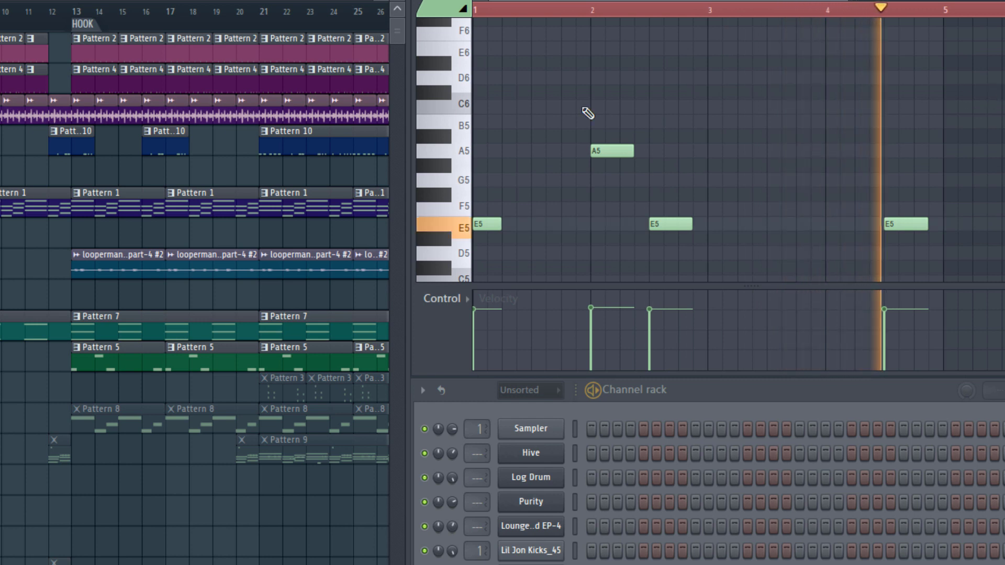
{"action": "key", "text": "space"}
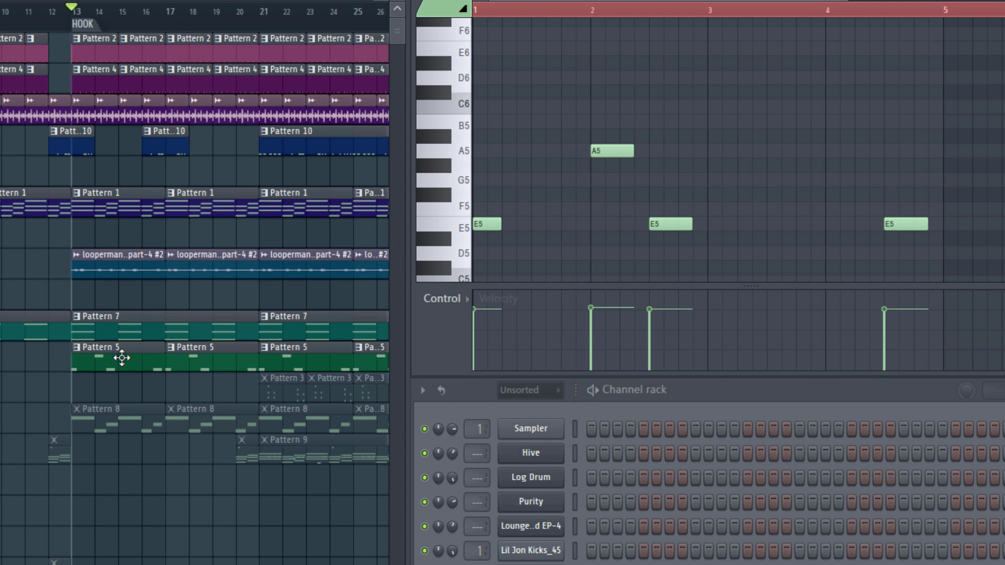
Play the arrangement from the hook at bar 13 with the ambient melody included.
{"action": "key", "text": "space"}
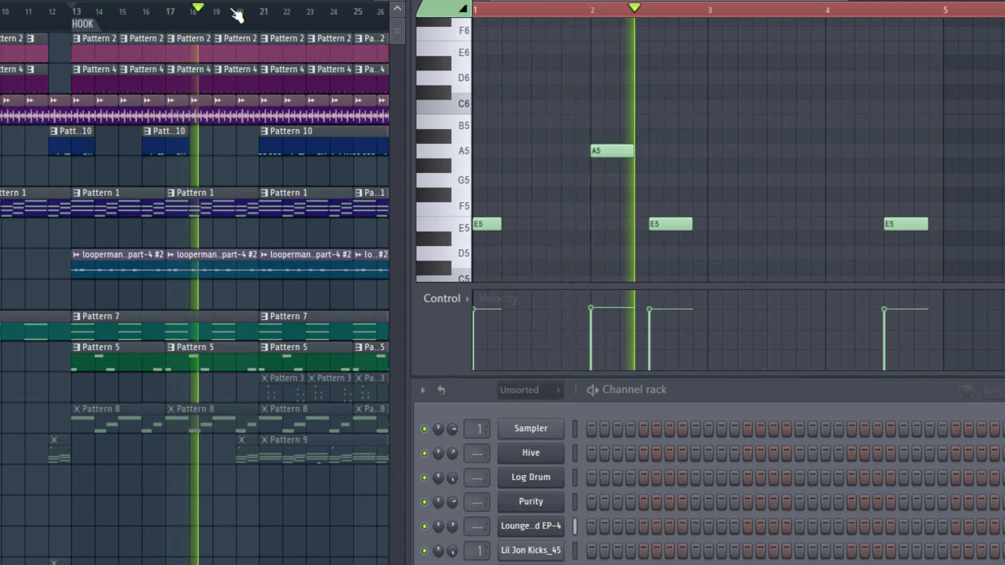
{"action": "scroll", "coordinate": [235, 12], "scroll_direction": "down", "scroll_amount": 2}
{"action": "key", "text": "space"}
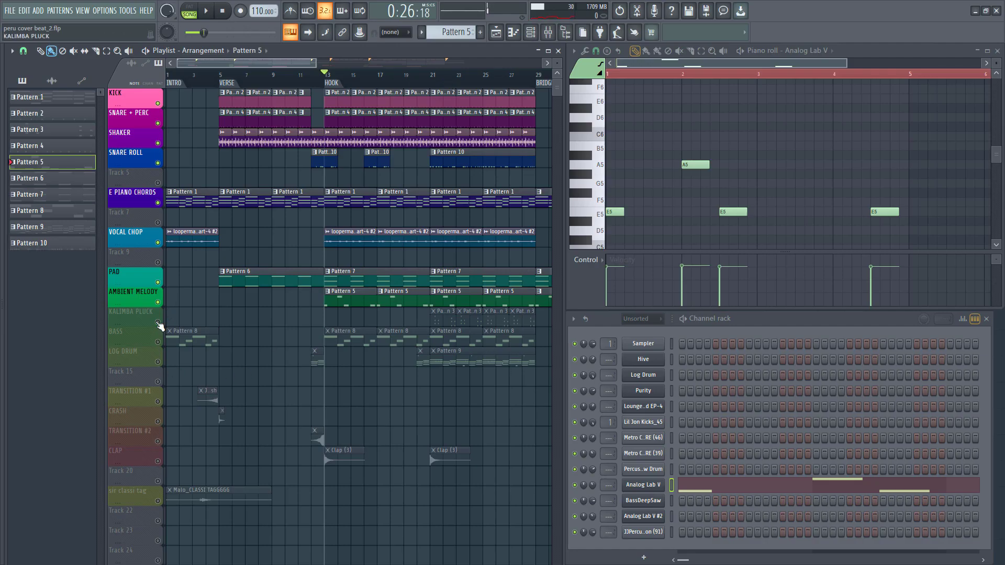
Enable the KALIMBA PLUCK track and open Pattern 3's Purity notes in the piano roll.
{"action": "left_click", "coordinate": [157, 323]}
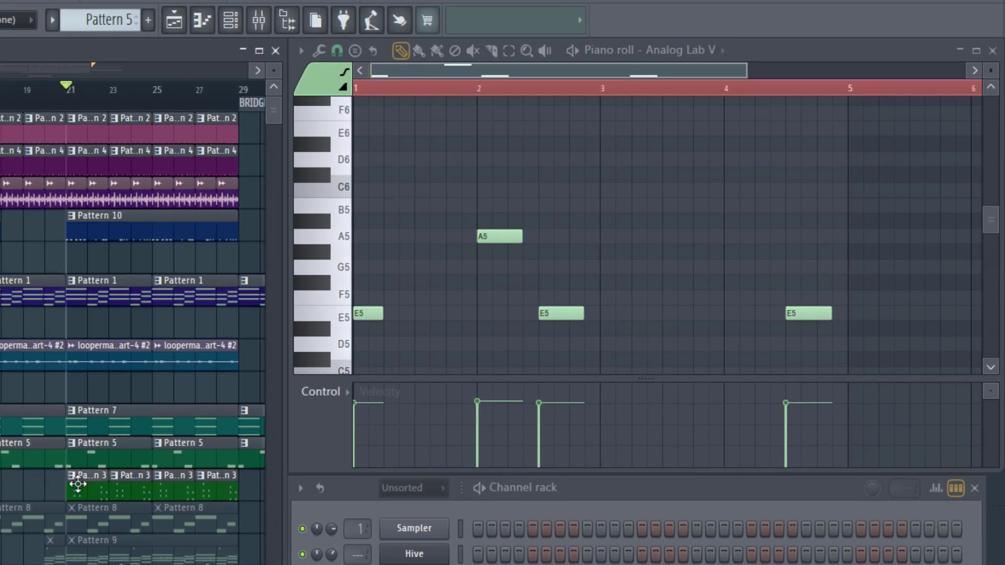
{"action": "left_click", "coordinate": [78, 485]}
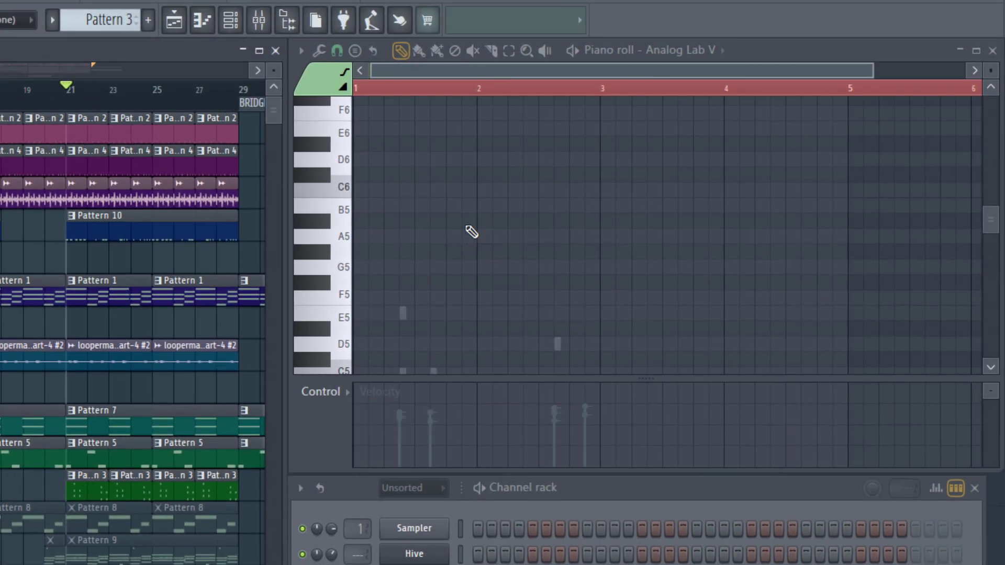
{"action": "scroll", "coordinate": [472, 232], "scroll_direction": "down", "scroll_amount": 4}
{"action": "left_click", "coordinate": [232, 29]}
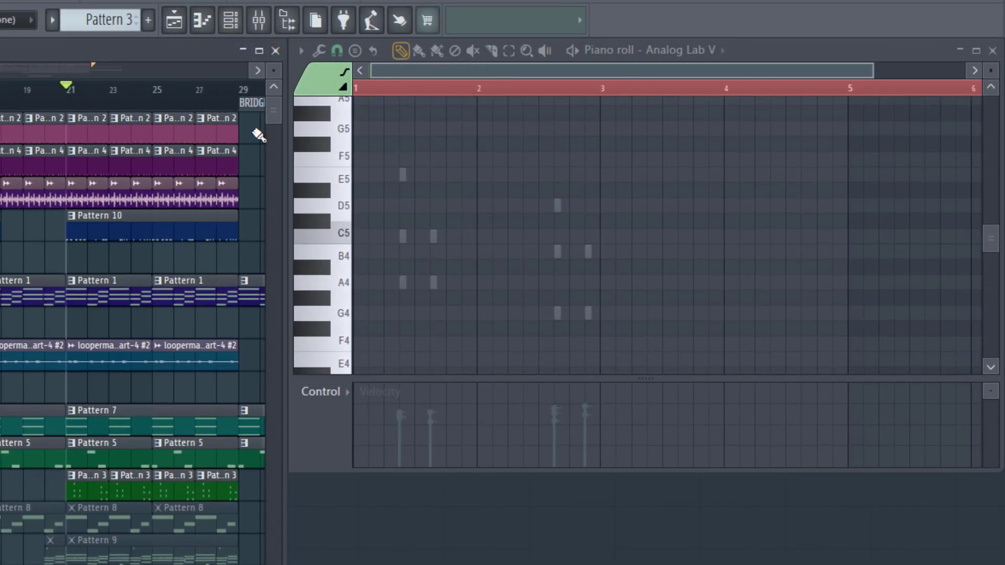
{"action": "left_click", "coordinate": [230, 26]}
{"action": "left_click", "coordinate": [492, 564]}
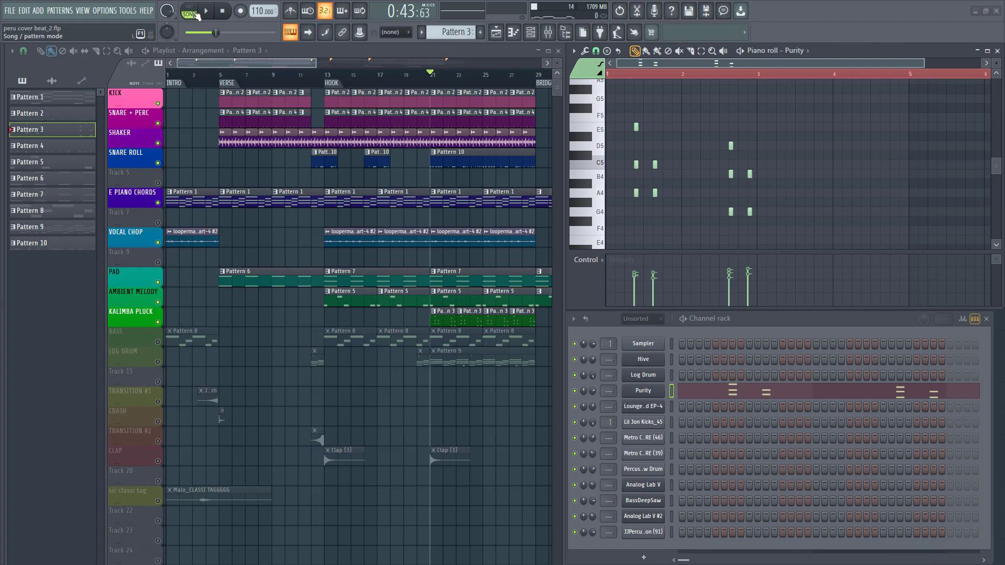
Inspect the Purity instrument's Smallet preset and play Pattern 3's kalimba notes on their own in pattern mode.
{"action": "left_click", "coordinate": [192, 12]}
{"action": "left_click", "coordinate": [642, 390]}
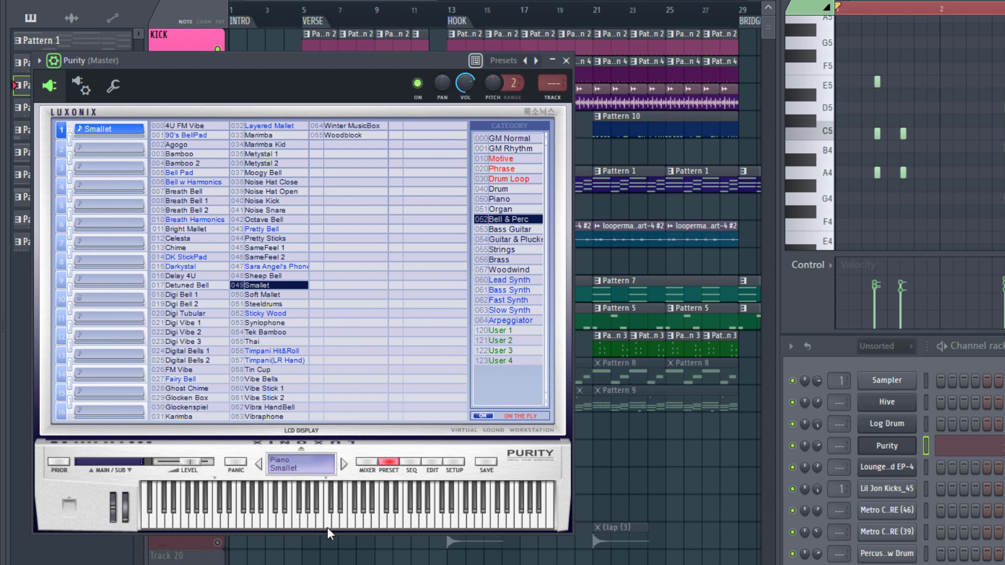
{"action": "left_click", "coordinate": [566, 60]}
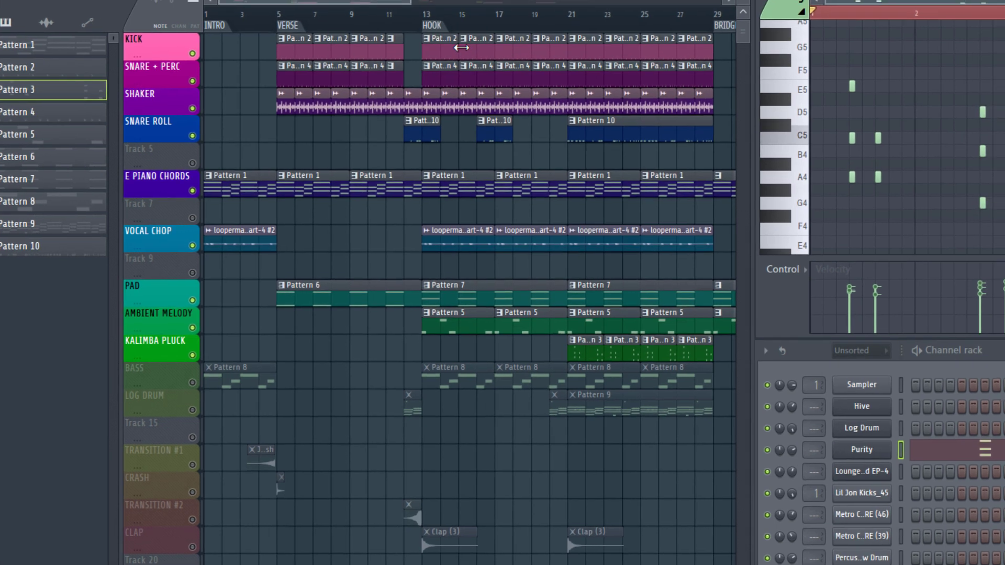
{"action": "key", "text": "space"}
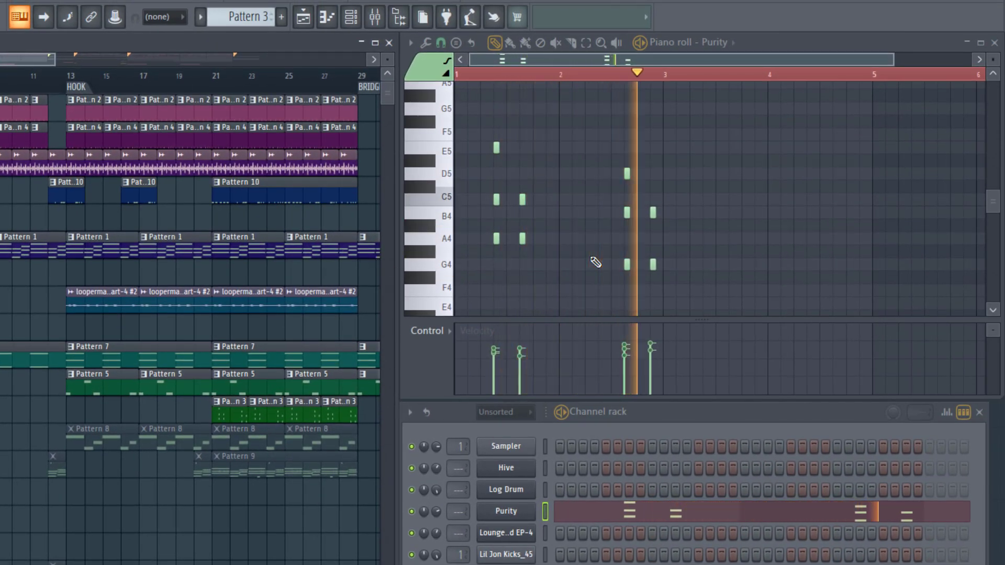
{"action": "key", "text": "space"}
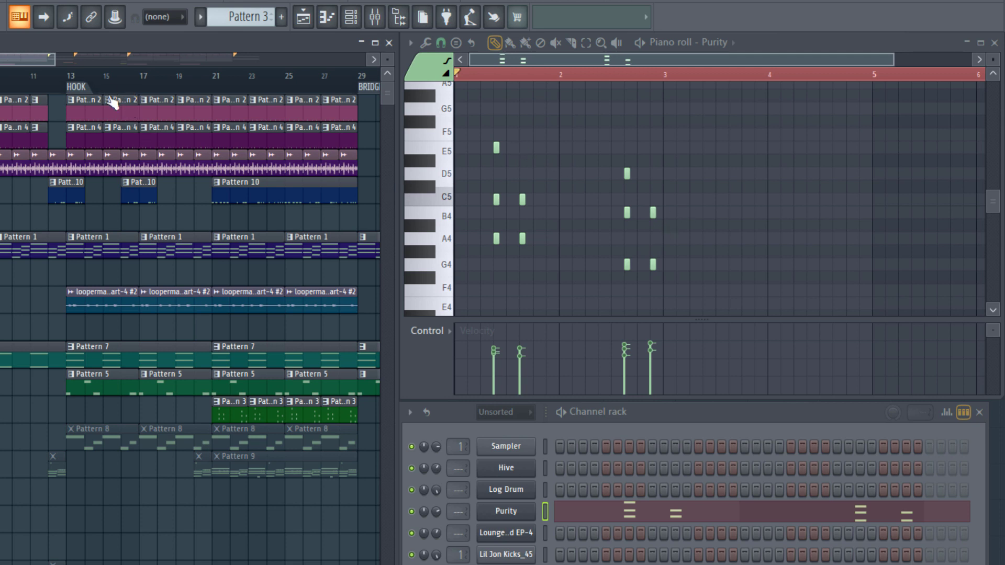
Play the arrangement from bar 21 with the kalimba pluck included.
{"action": "left_click", "coordinate": [216, 88]}
{"action": "key", "text": "space"}
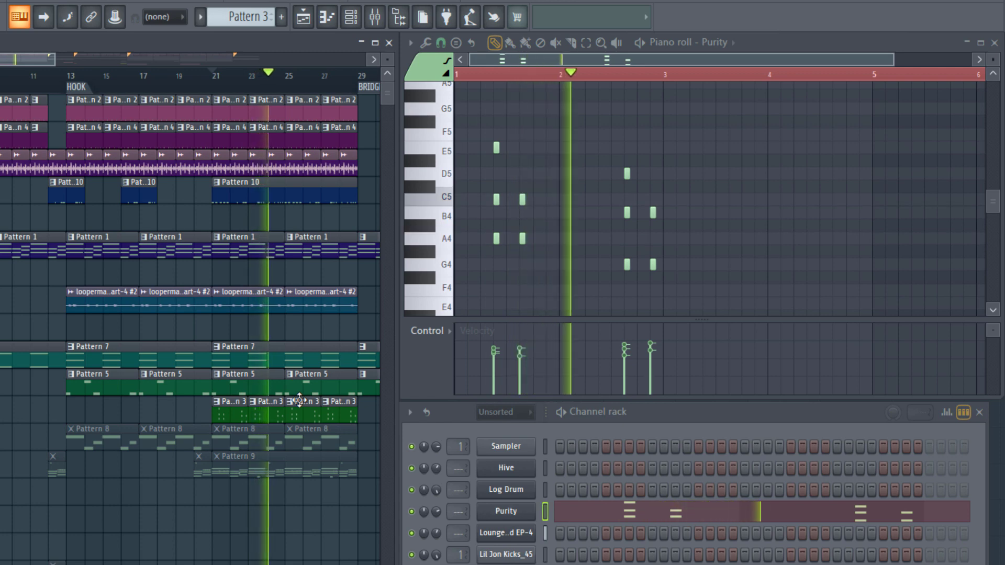
{"action": "key", "text": "space"}
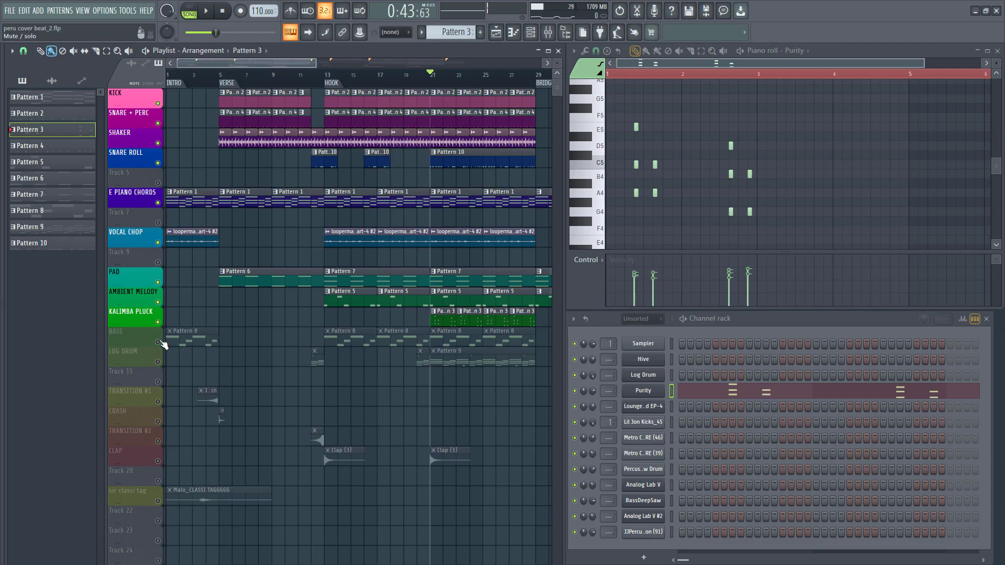
Enable the BASS track and open Pattern 8's BassDeepSaw notes in the piano roll.
{"action": "left_click", "coordinate": [157, 343]}
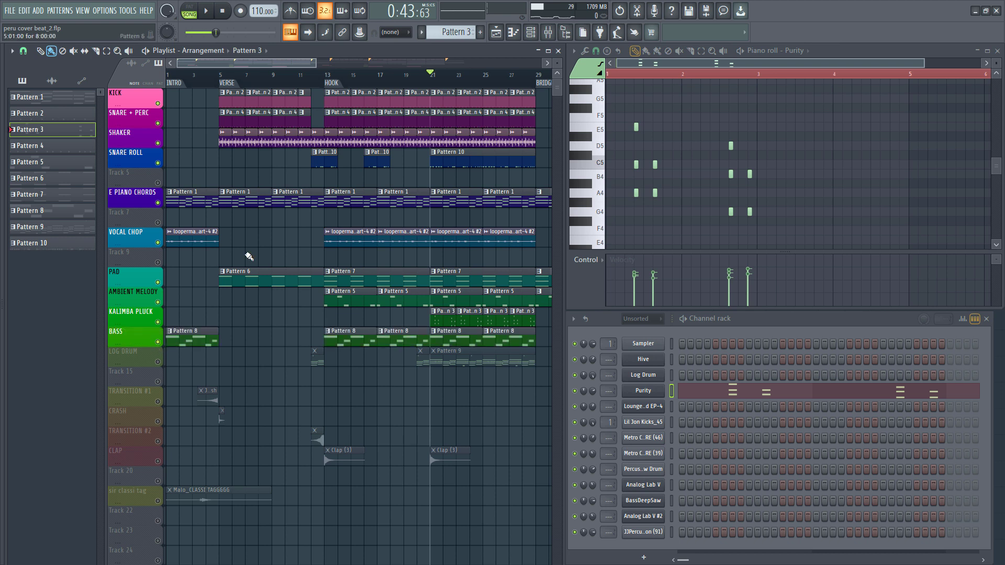
{"action": "left_click", "coordinate": [329, 84]}
{"action": "left_click", "coordinate": [356, 336]}
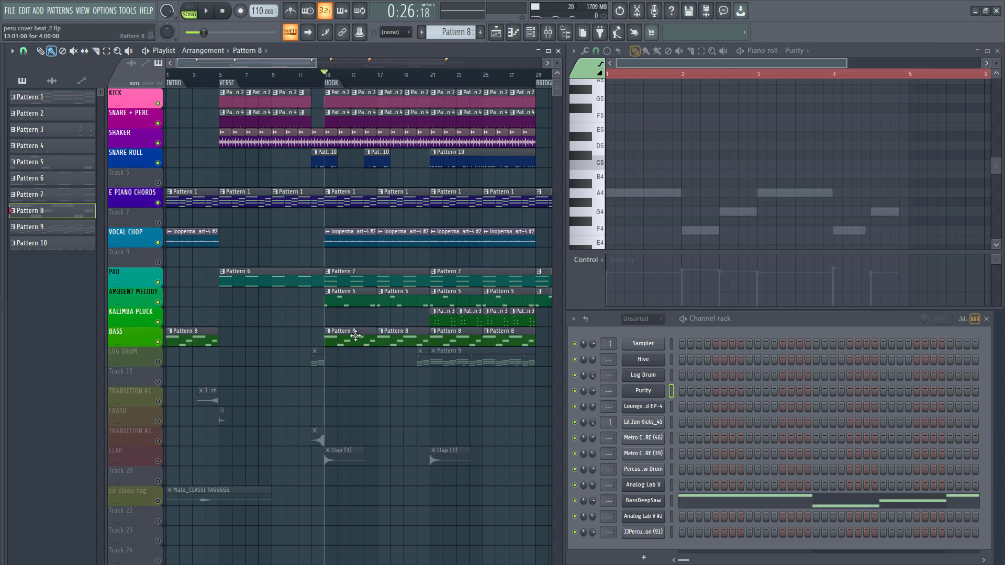
{"action": "left_click", "coordinate": [698, 506]}
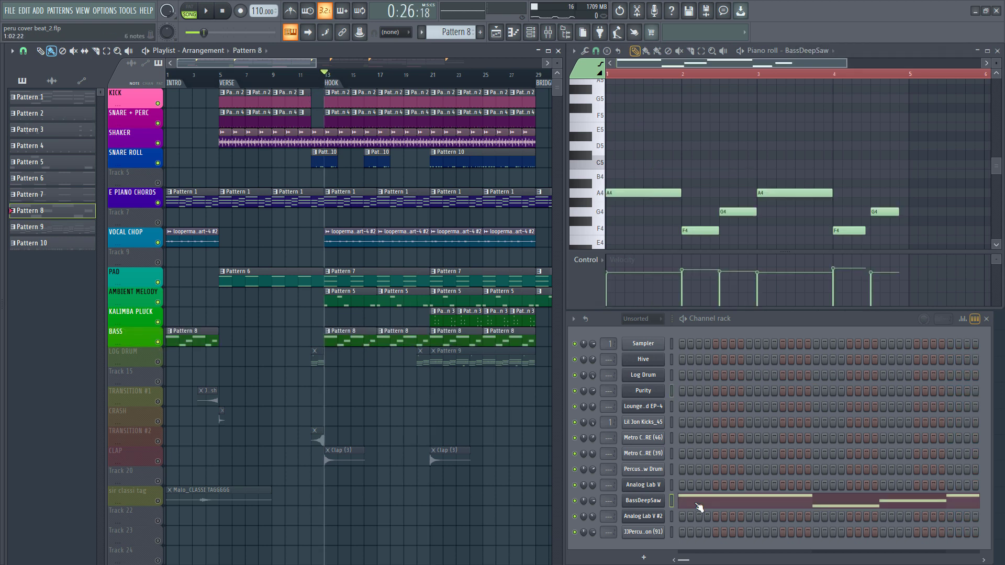
Inspect the BassDeepSaw channel's SimSynth settings and play Pattern 8's bass notes on their own in pattern mode.
{"action": "left_click", "coordinate": [643, 501]}
{"action": "left_click_drag", "start_coordinate": [282, 142], "coordinate": [340, 281]}
{"action": "scroll", "coordinate": [309, 274], "scroll_direction": "down", "scroll_amount": 6}
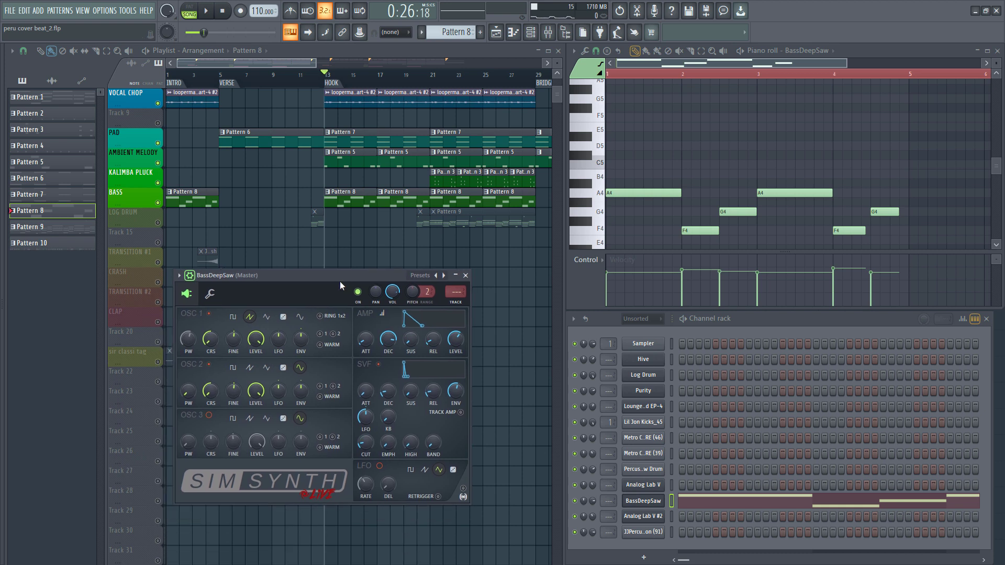
{"action": "left_click", "coordinate": [190, 10]}
{"action": "key", "text": "space"}
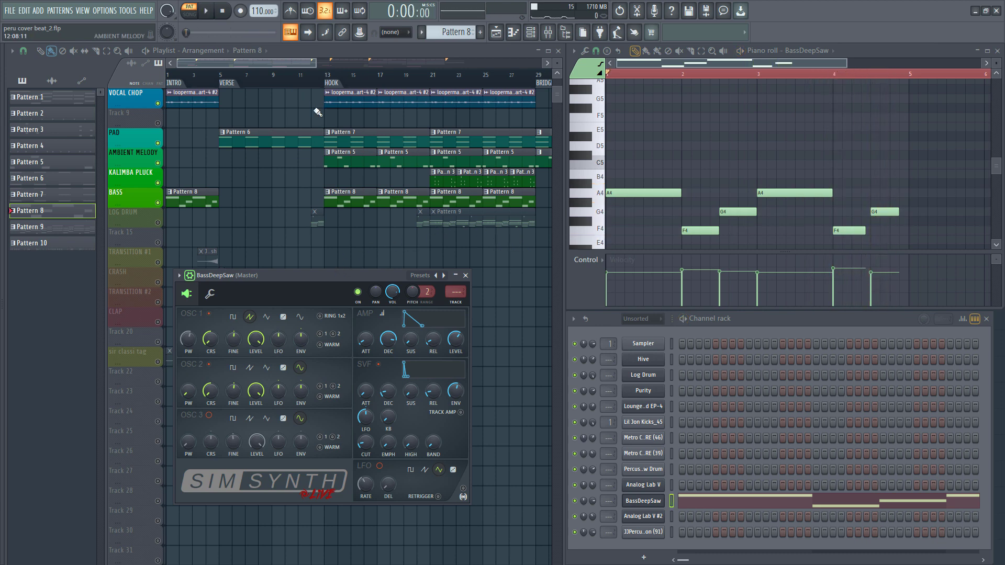
Play the arrangement in song mode from the hook at bar 13 with the bass included.
{"action": "left_click", "coordinate": [292, 58]}
{"action": "left_click", "coordinate": [333, 83]}
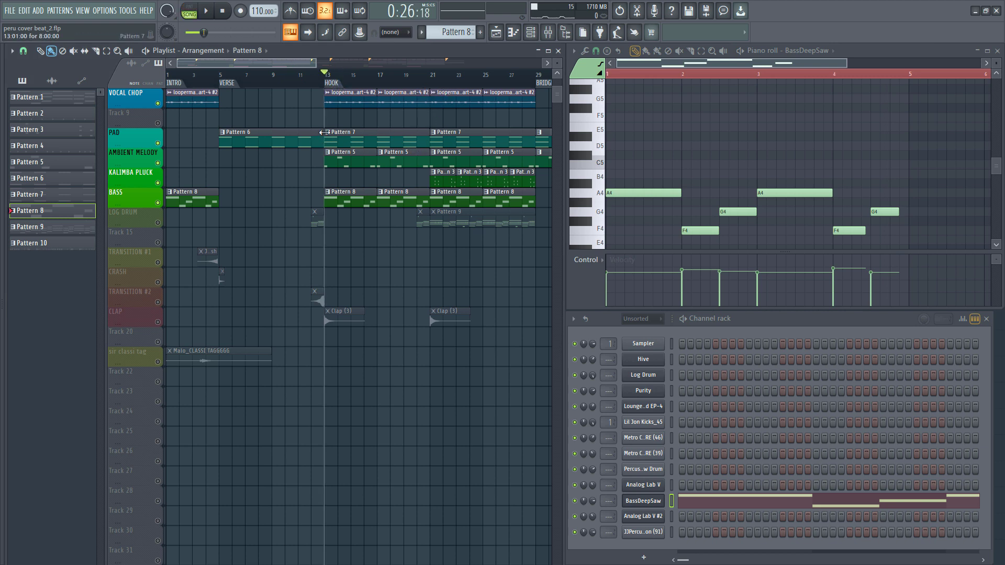
{"action": "key", "text": "space"}
{"action": "scroll", "coordinate": [367, 205], "scroll_direction": "up", "scroll_amount": 1}
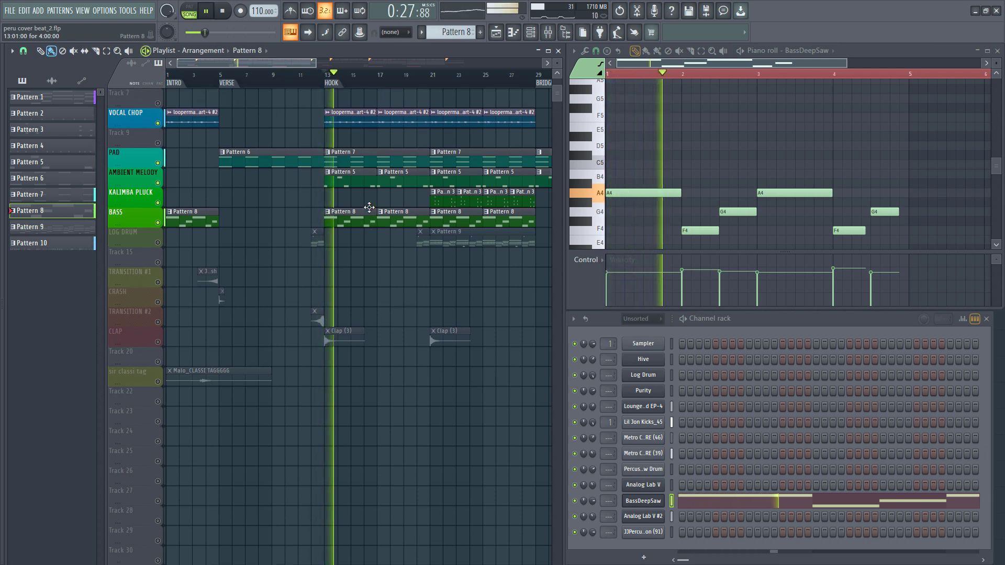